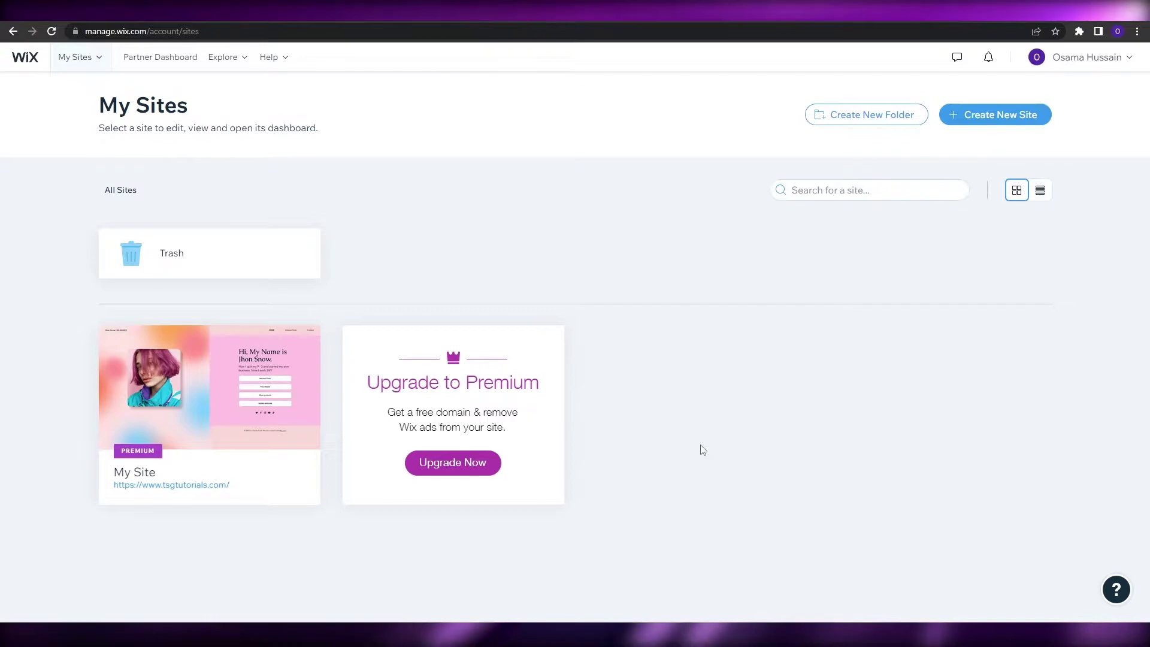
Step: Start a new site on the Wix platform, skip the website-type and feature questions, and choose to edit a template
left_click(970, 120)
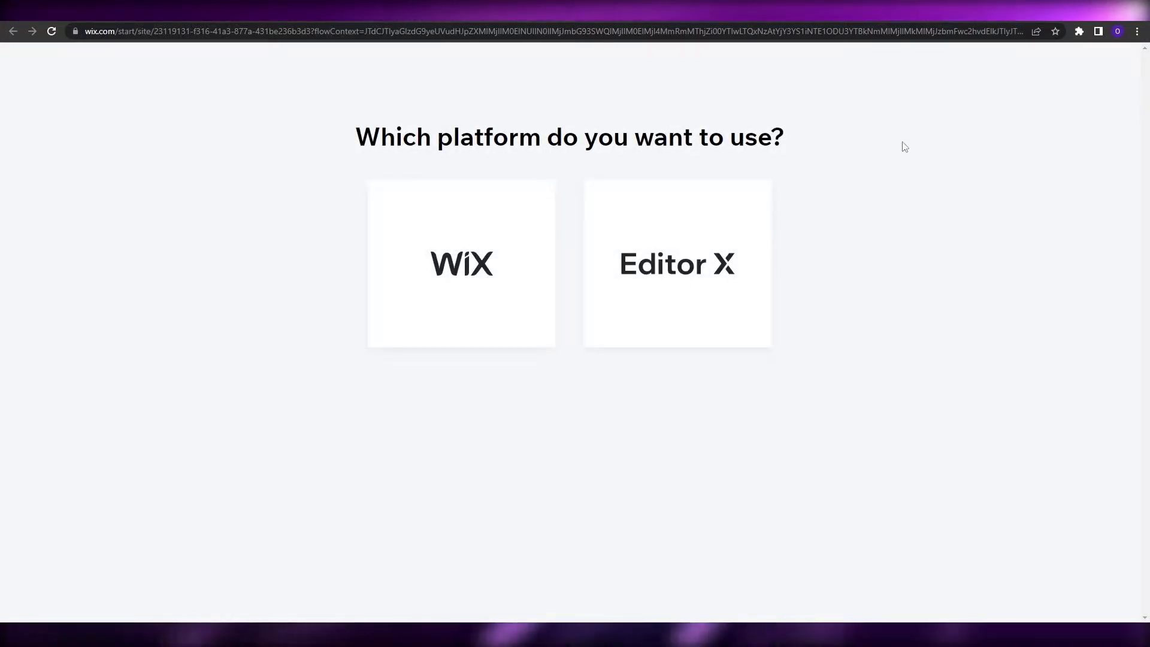
left_click(468, 257)
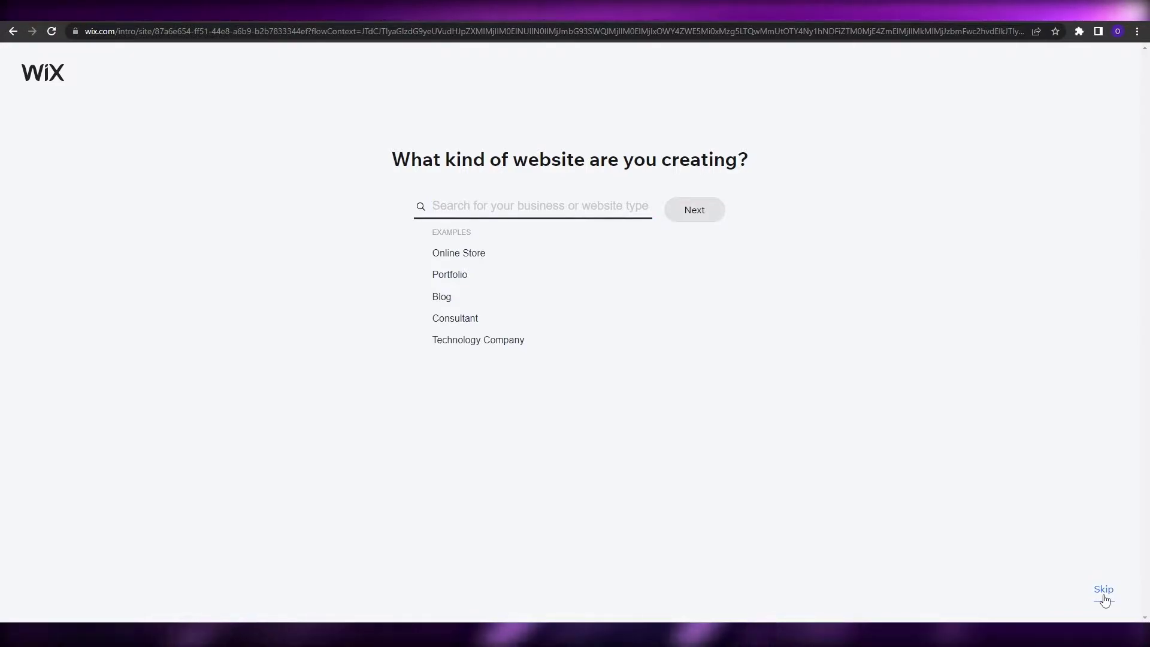
left_click(1103, 589)
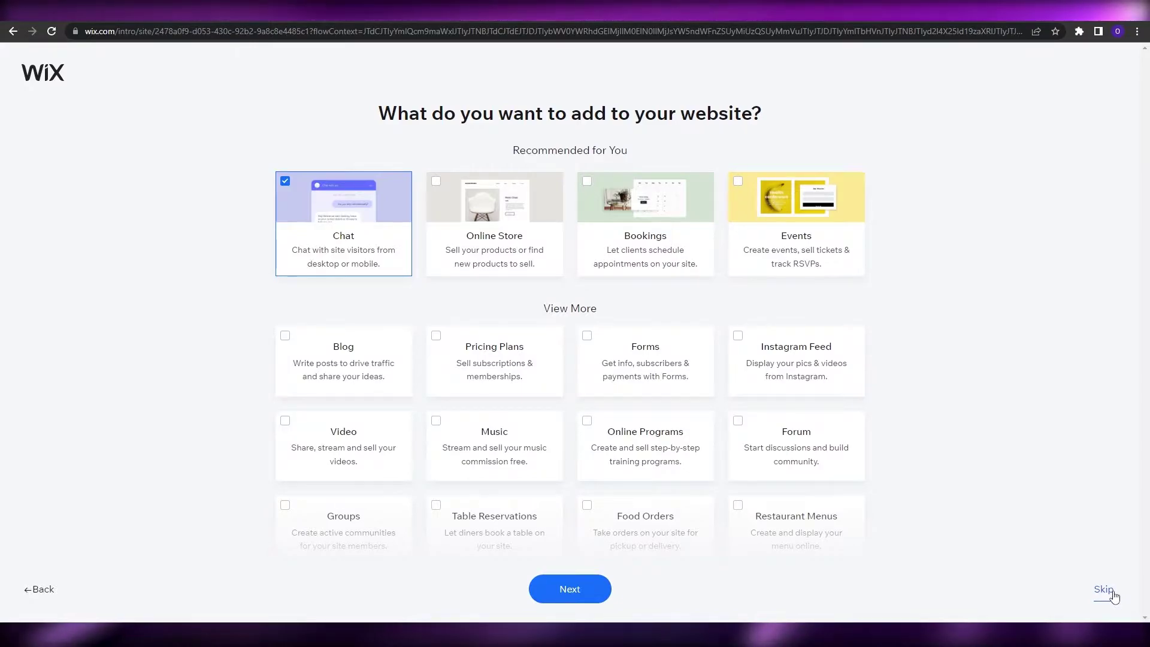
left_click(1111, 592)
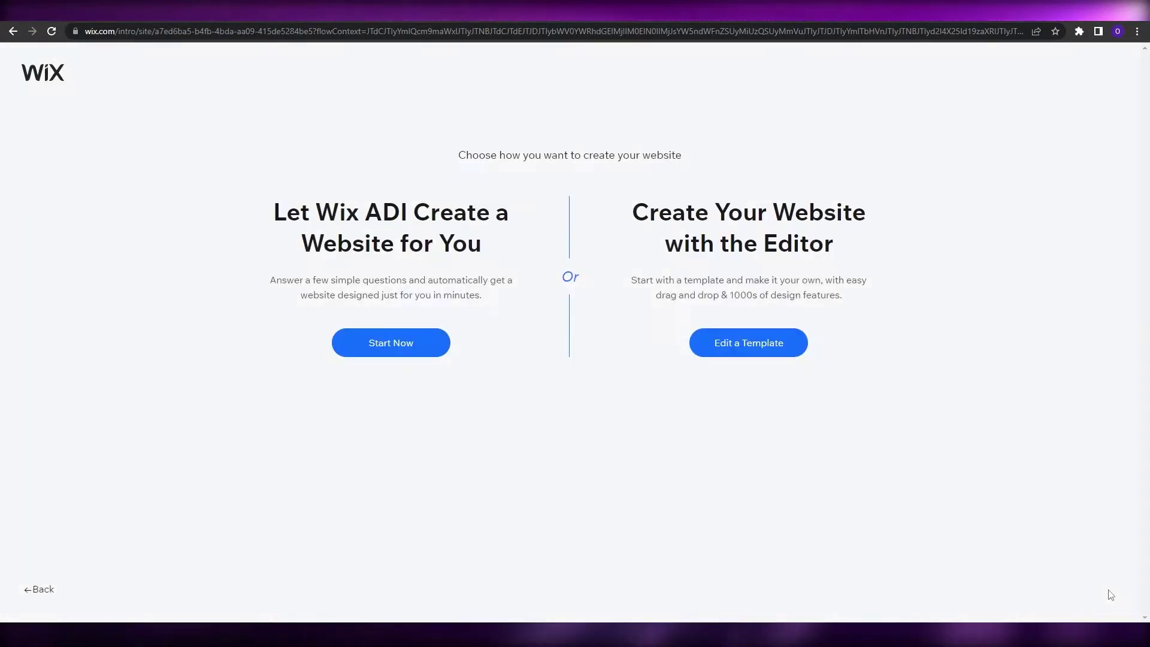
left_click(765, 353)
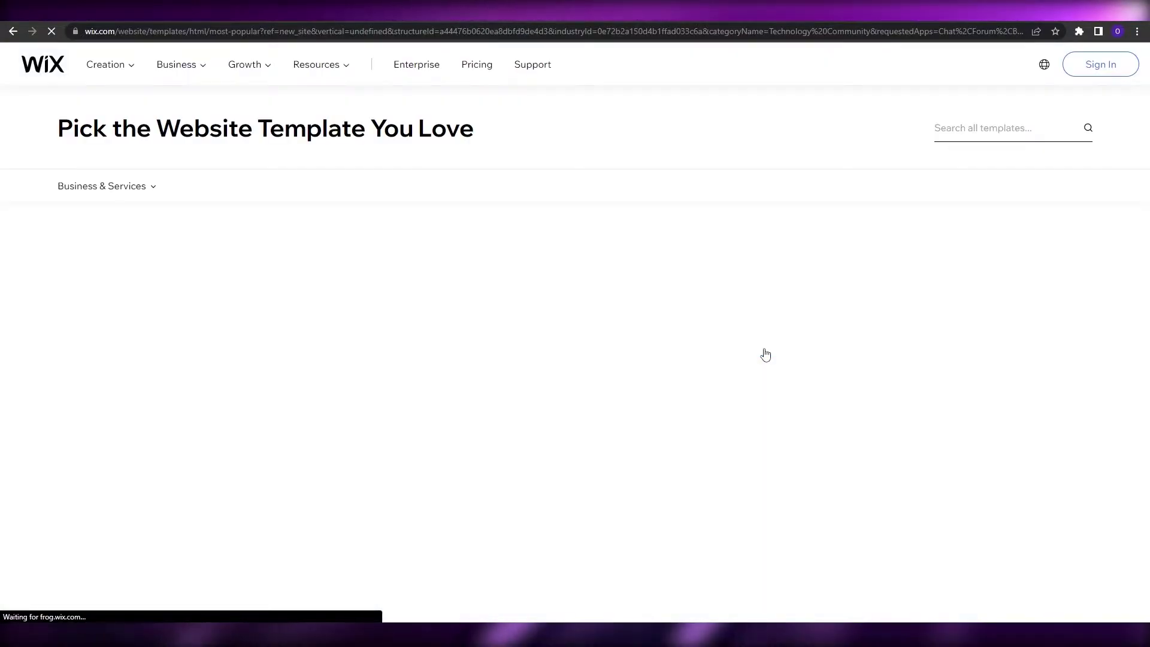
Step: Show all website templates and go to page 2 of the list
scroll(762, 347, "down", 1)
scroll(762, 346, "down", 5)
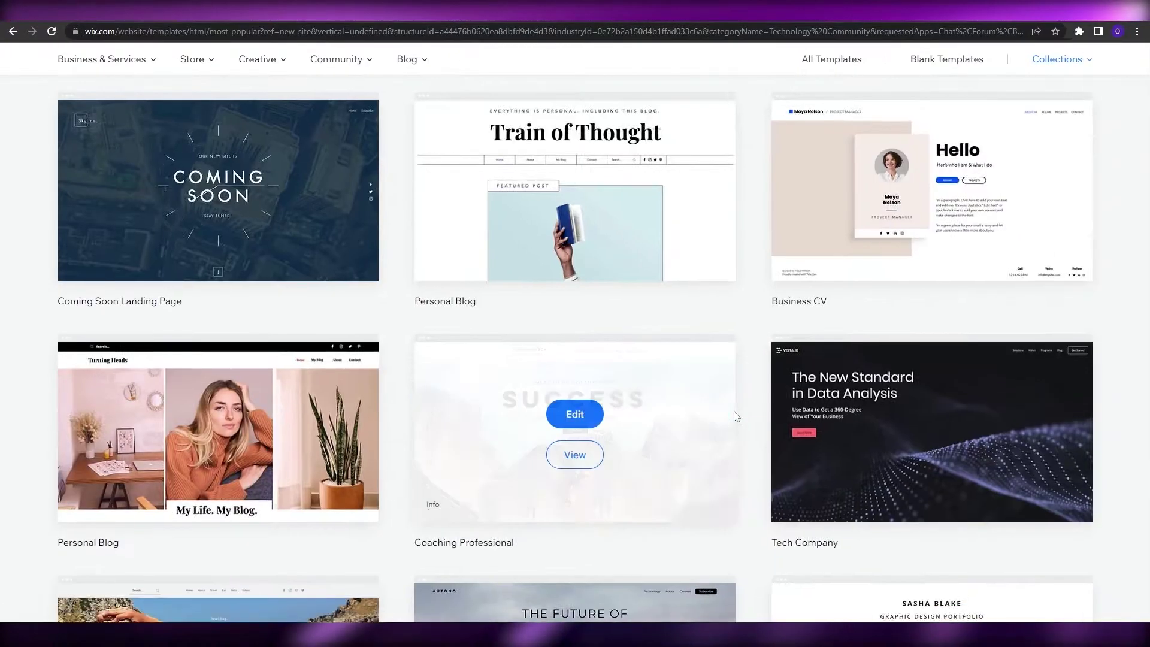
scroll(737, 411, "up", 6)
scroll(753, 297, "down", 10)
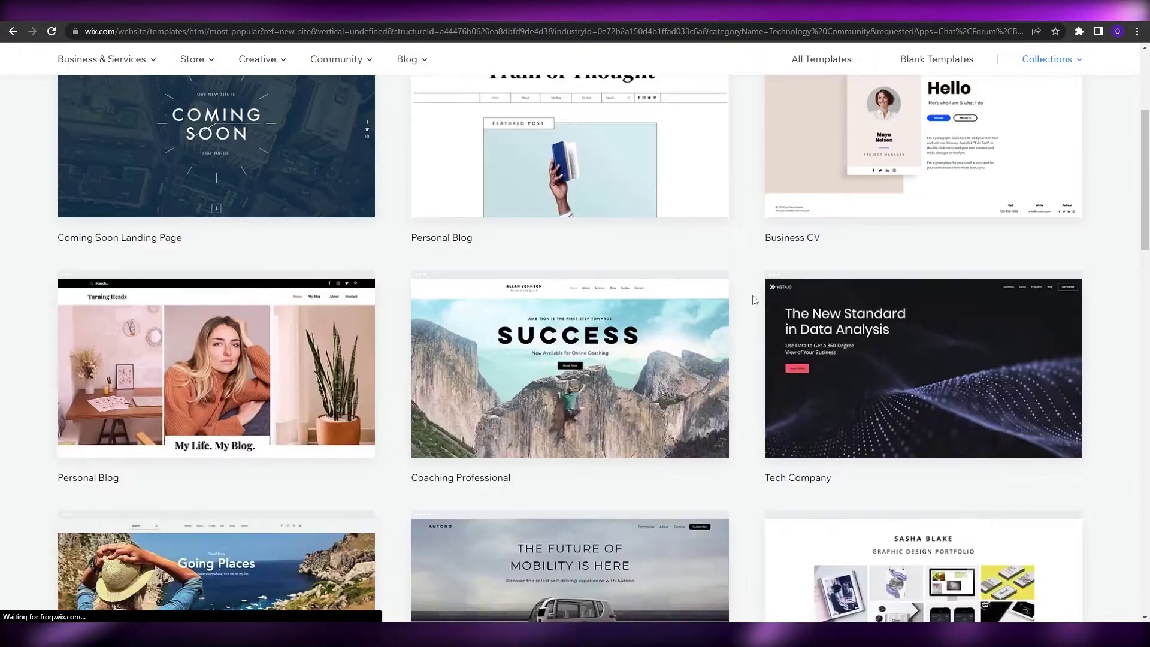
scroll(752, 300, "up", 10)
left_click(841, 185)
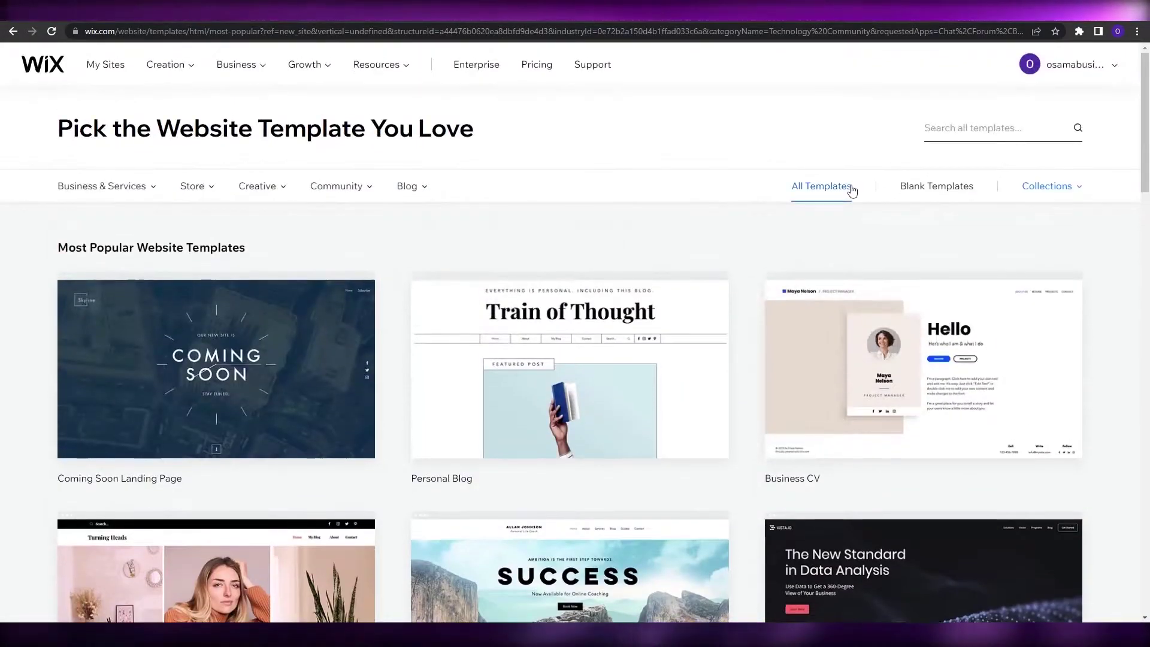
scroll(765, 173, "down", 10)
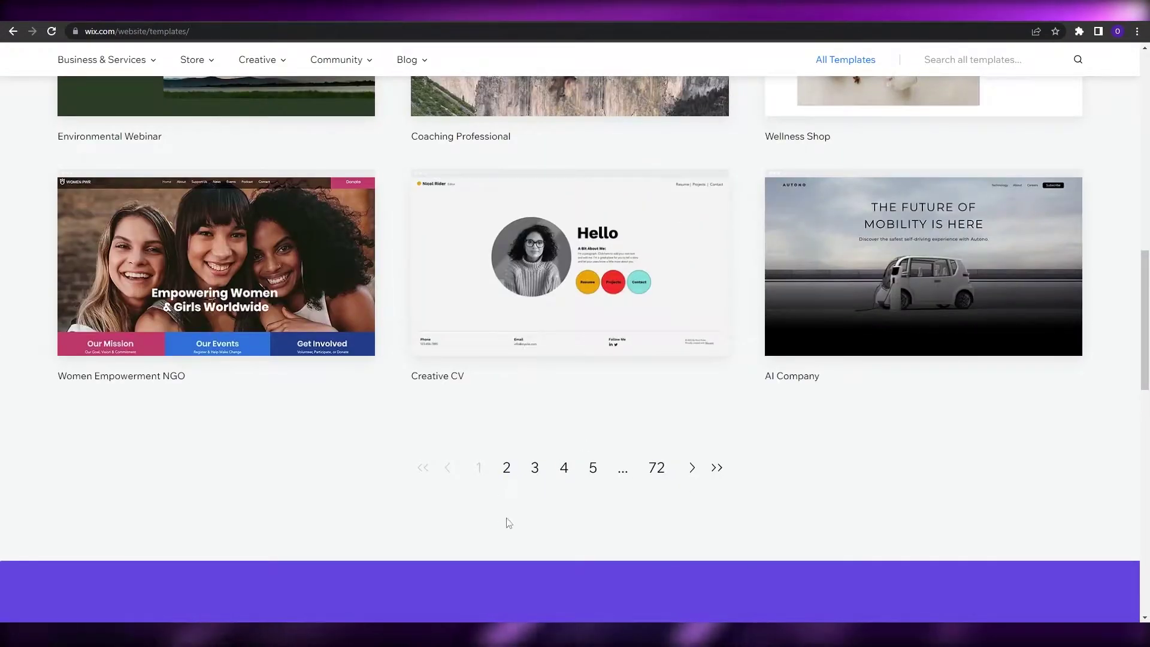
left_click(506, 467)
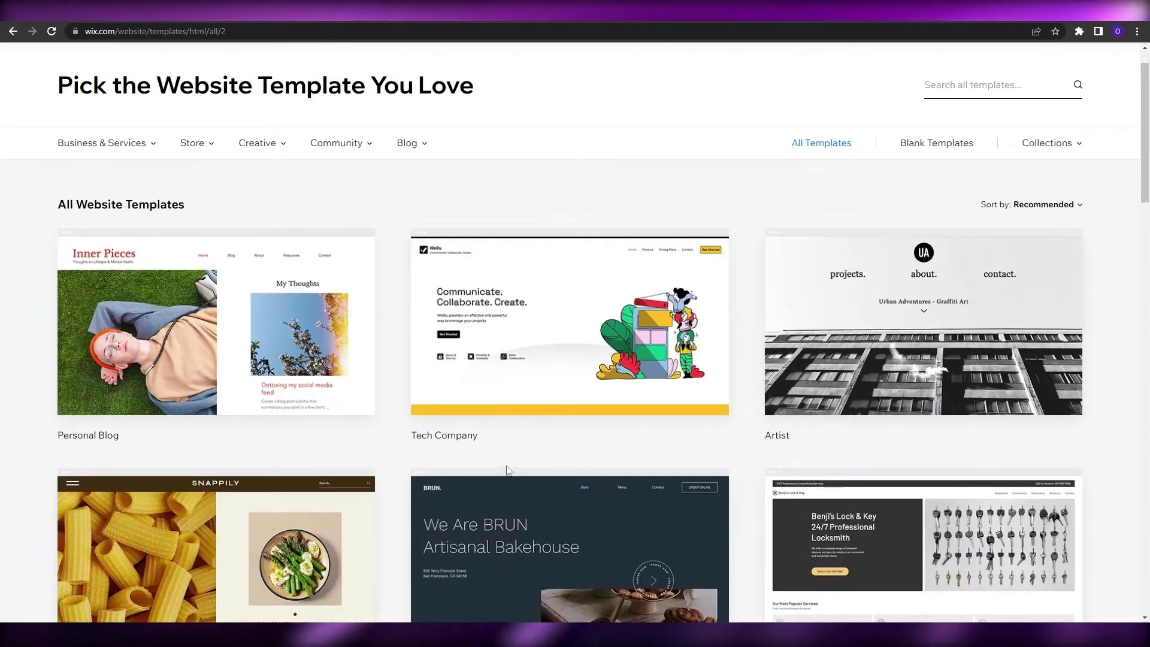
Step: Preview the Tech Company template about data analysis and open it for editing
scroll(518, 455, "down", 10)
scroll(740, 370, "up", 2)
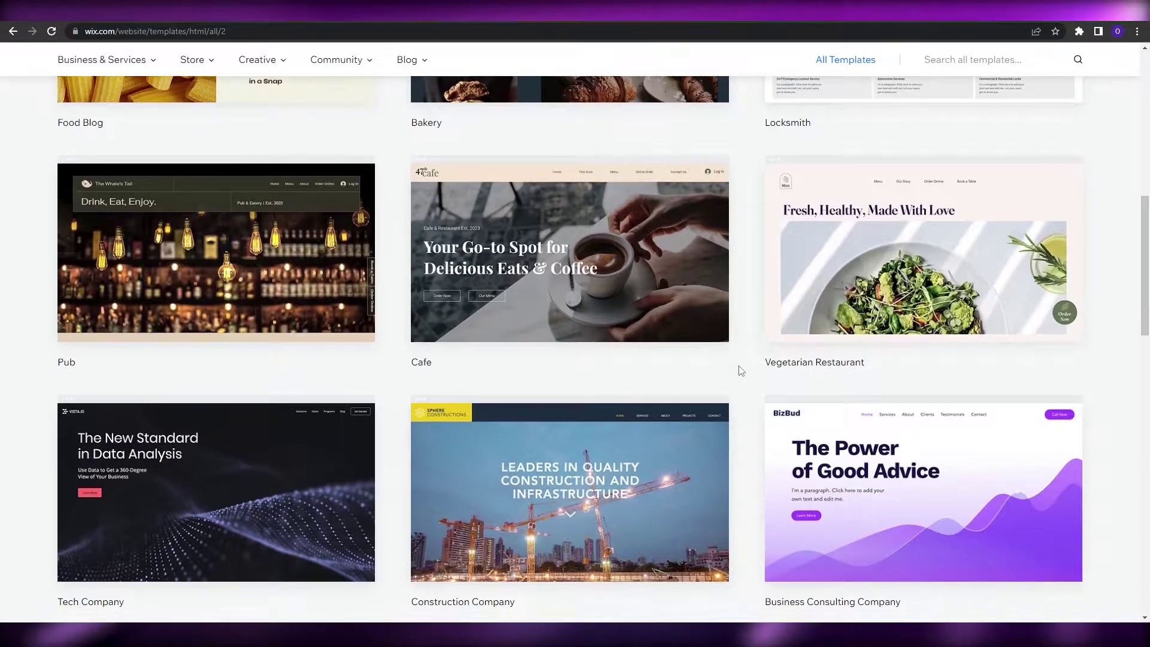
scroll(741, 370, "down", 5)
mouse_move(311, 364)
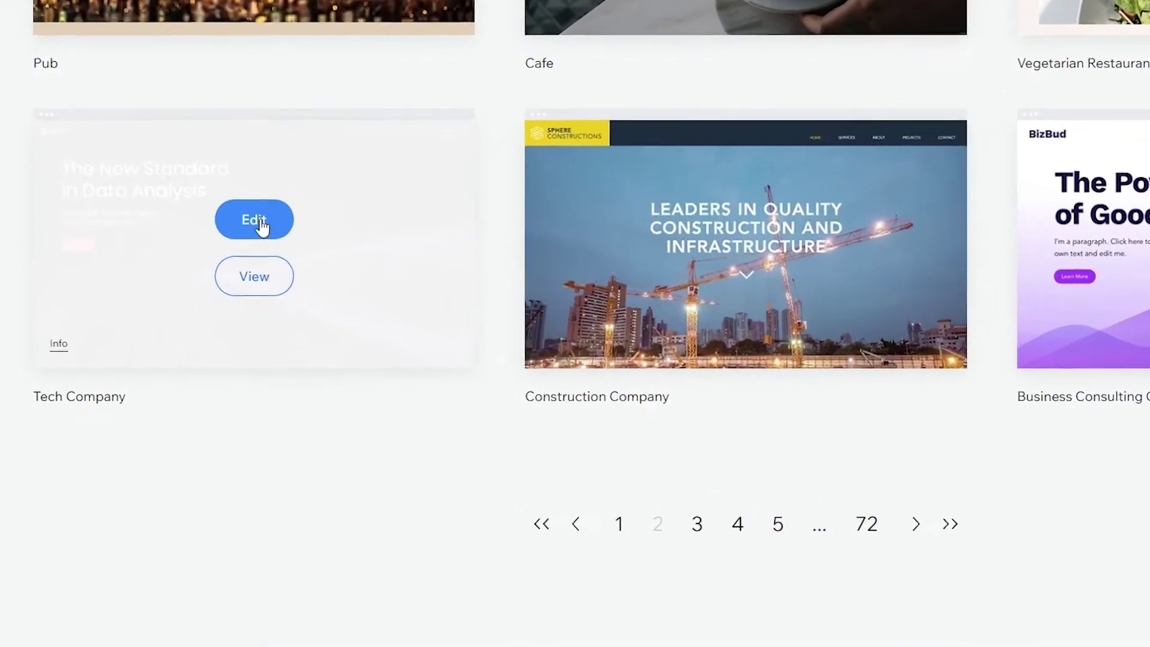
left_click(236, 283)
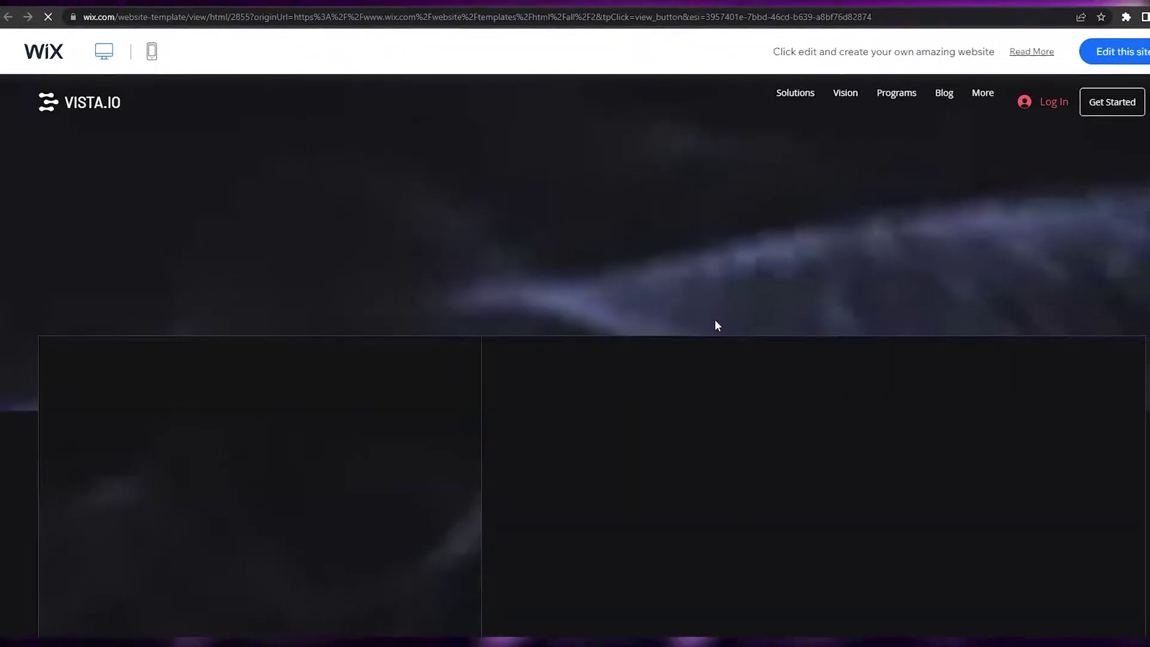
scroll(688, 319, "down", 10)
scroll(687, 324, "up", 10)
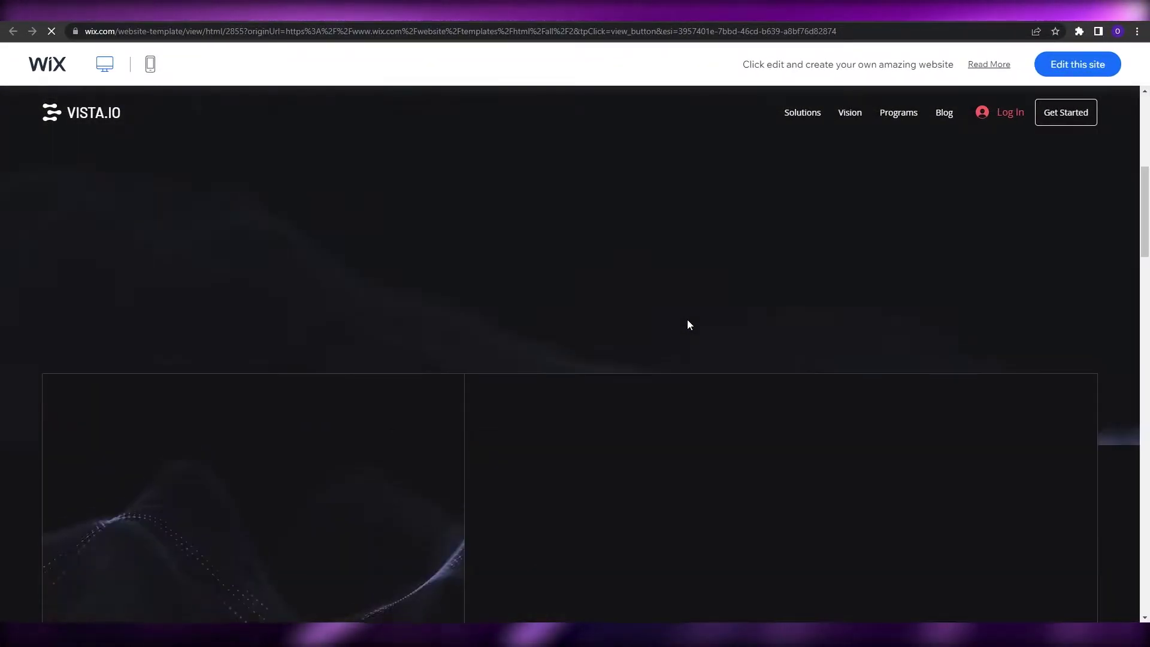
scroll(687, 324, "up", 5)
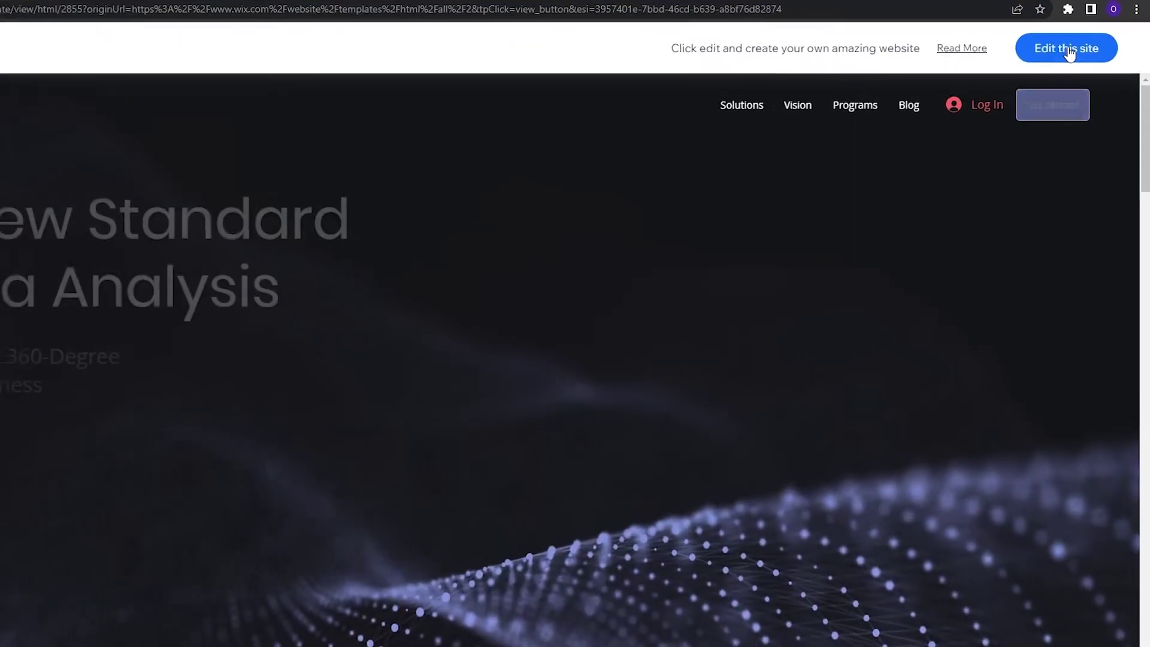
left_click(1068, 50)
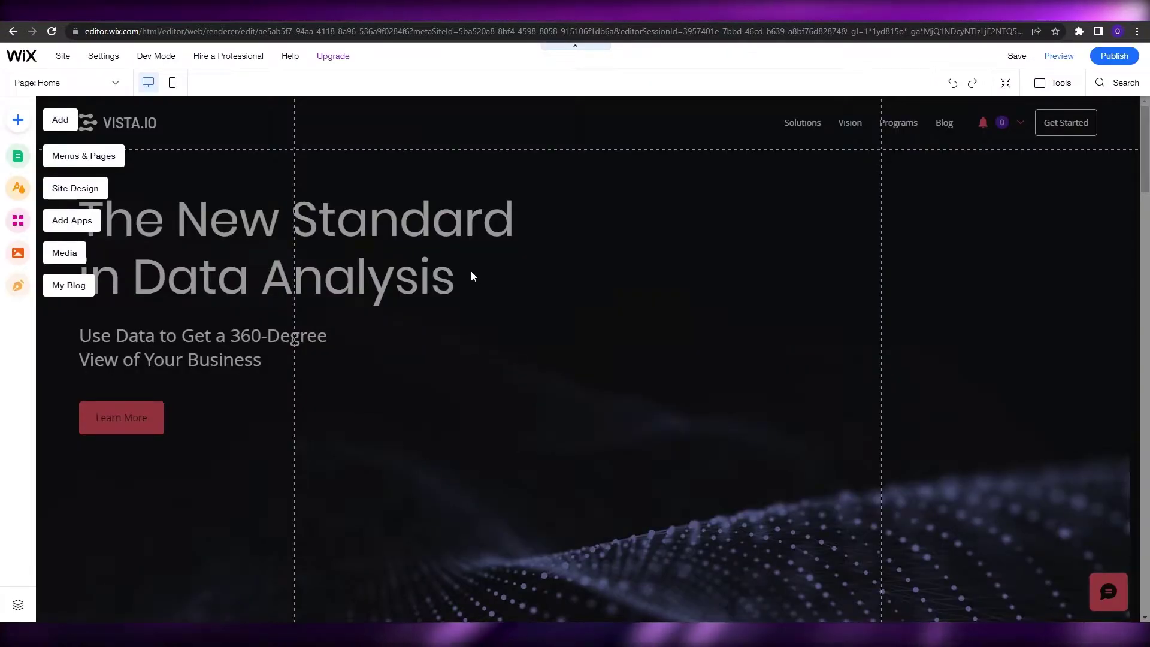
Step: Look through the template's home page sections from the header down to the partners area
scroll(759, 394, "down", 4)
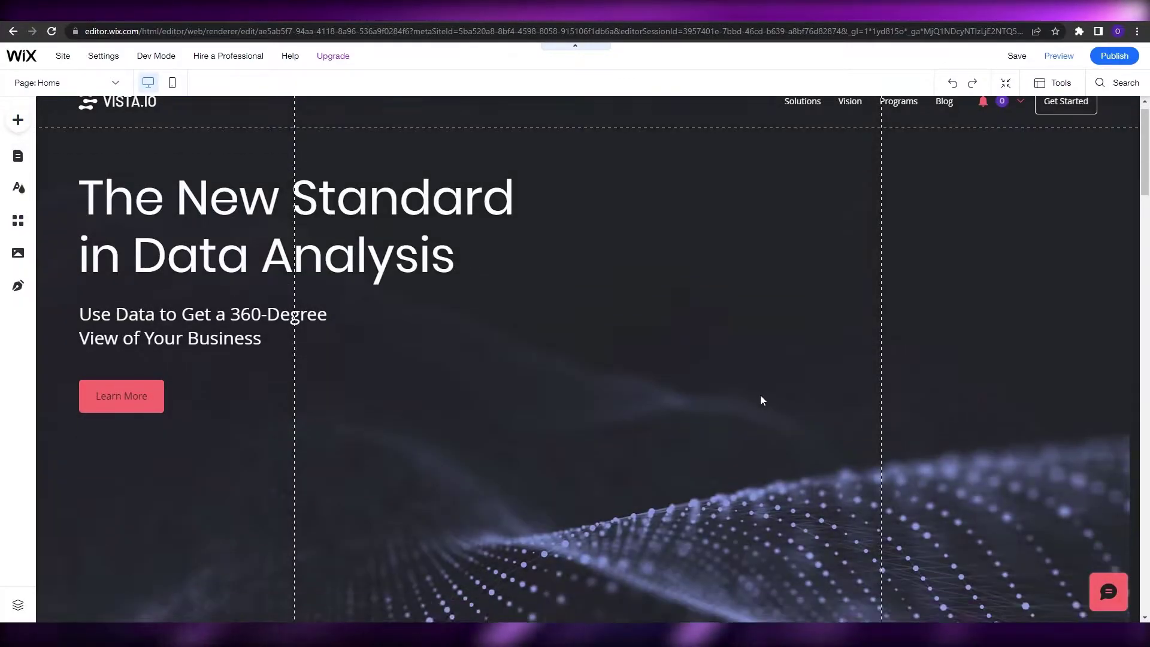
scroll(749, 393, "up", 4)
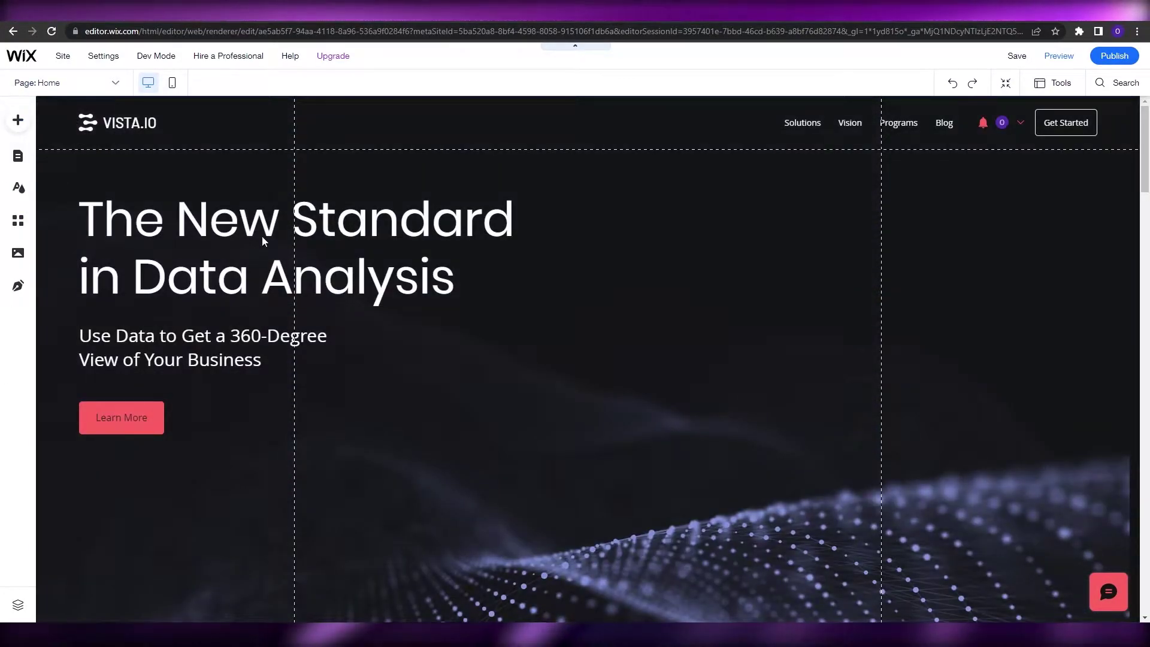
scroll(599, 290, "down", 5)
scroll(602, 293, "down", 20)
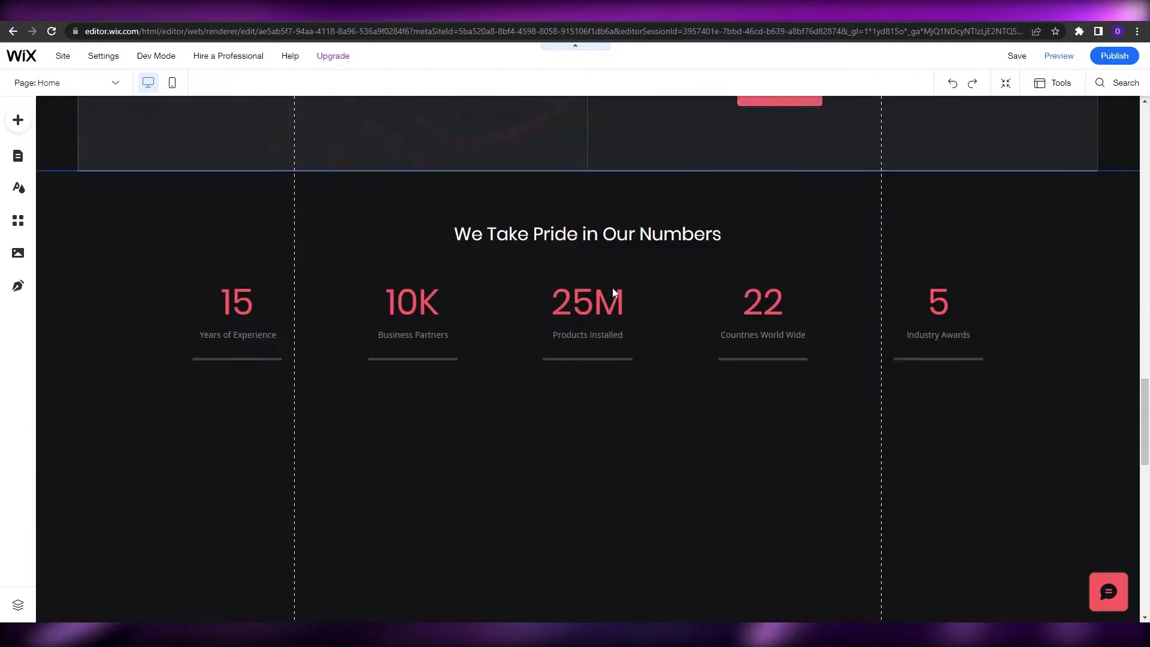
scroll(619, 310, "up", 20)
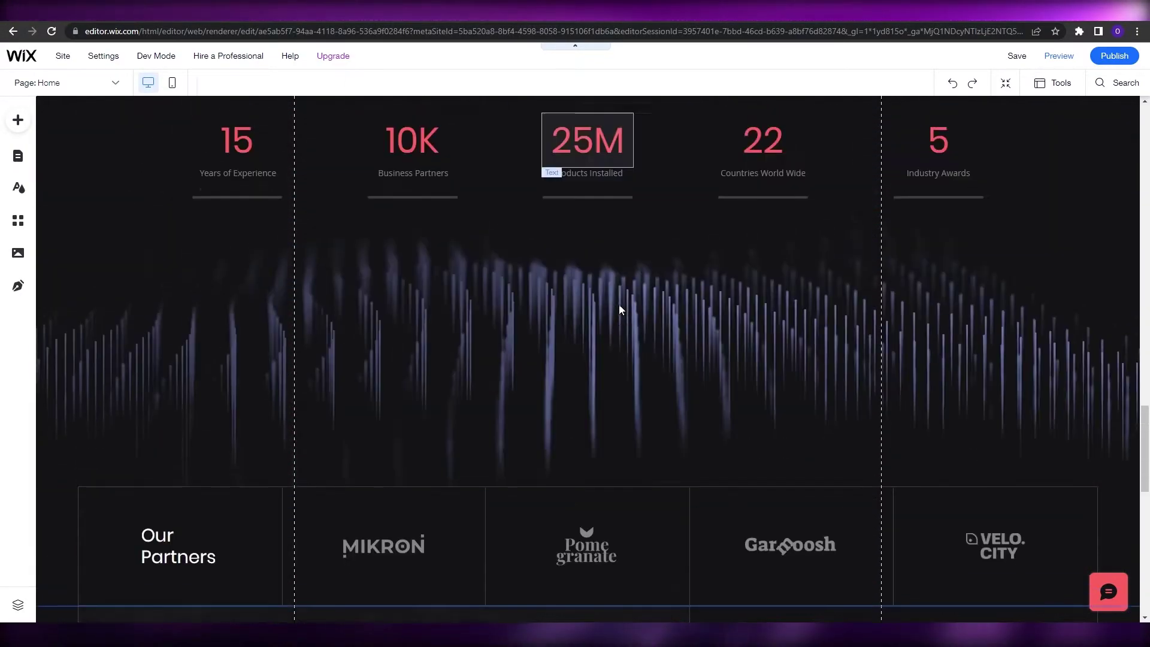
scroll(619, 304, "up", 5)
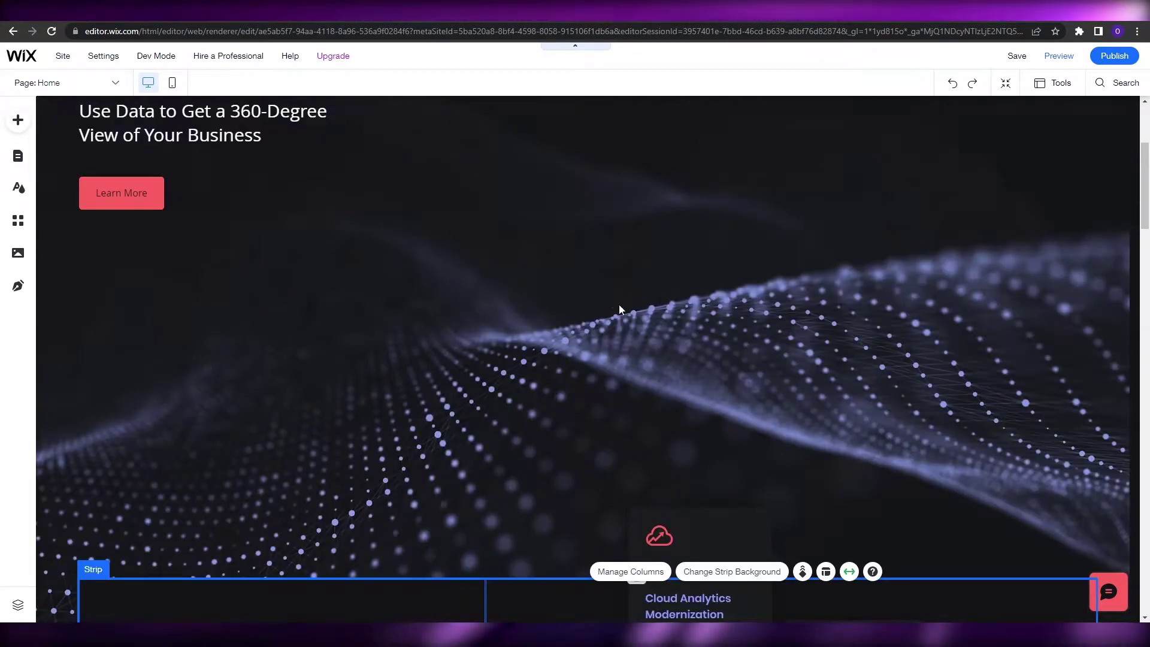
scroll(619, 304, "up", 4)
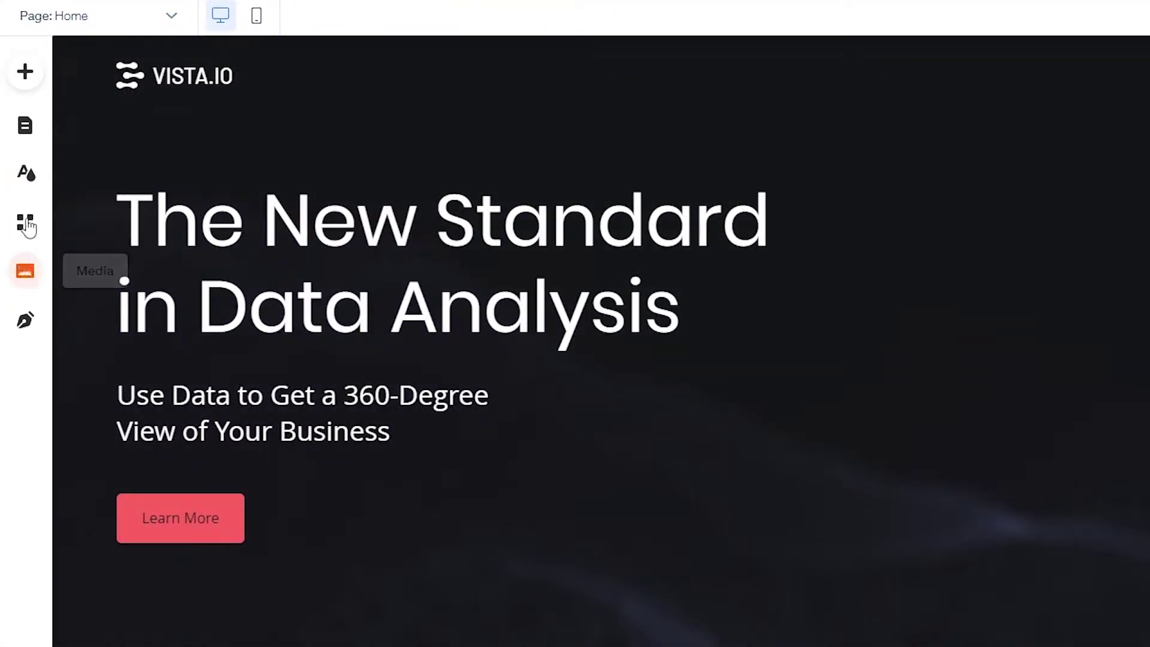
Step: Make the hidden Home page show in the site menu
left_click(25, 127)
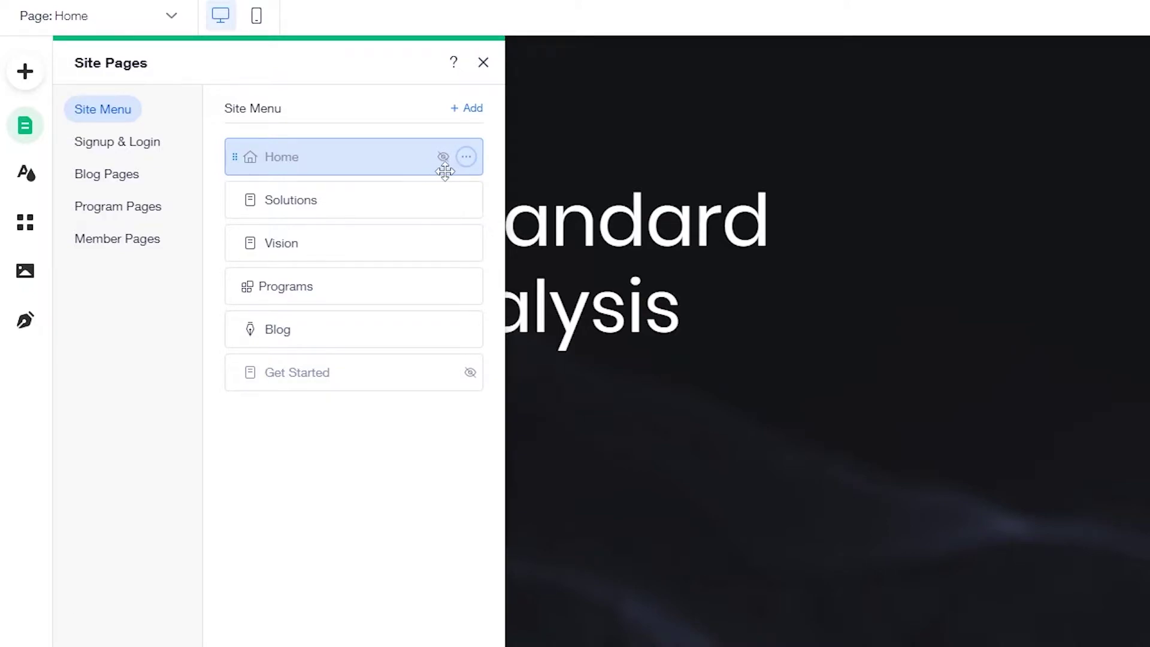
left_click(466, 157)
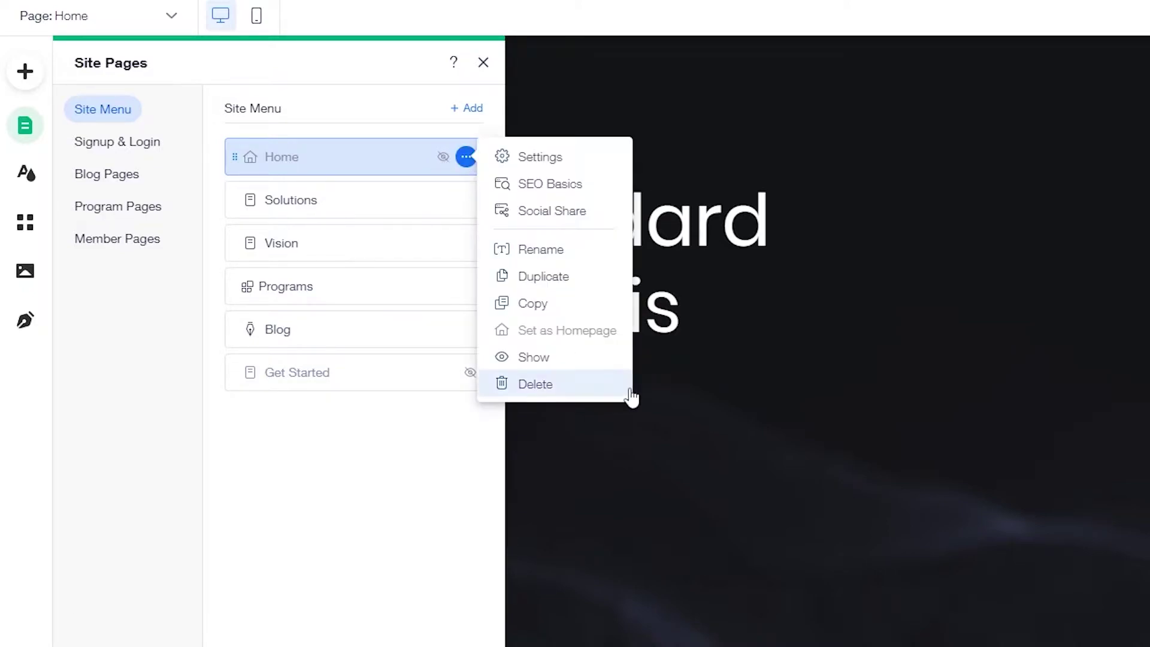
left_click(539, 357)
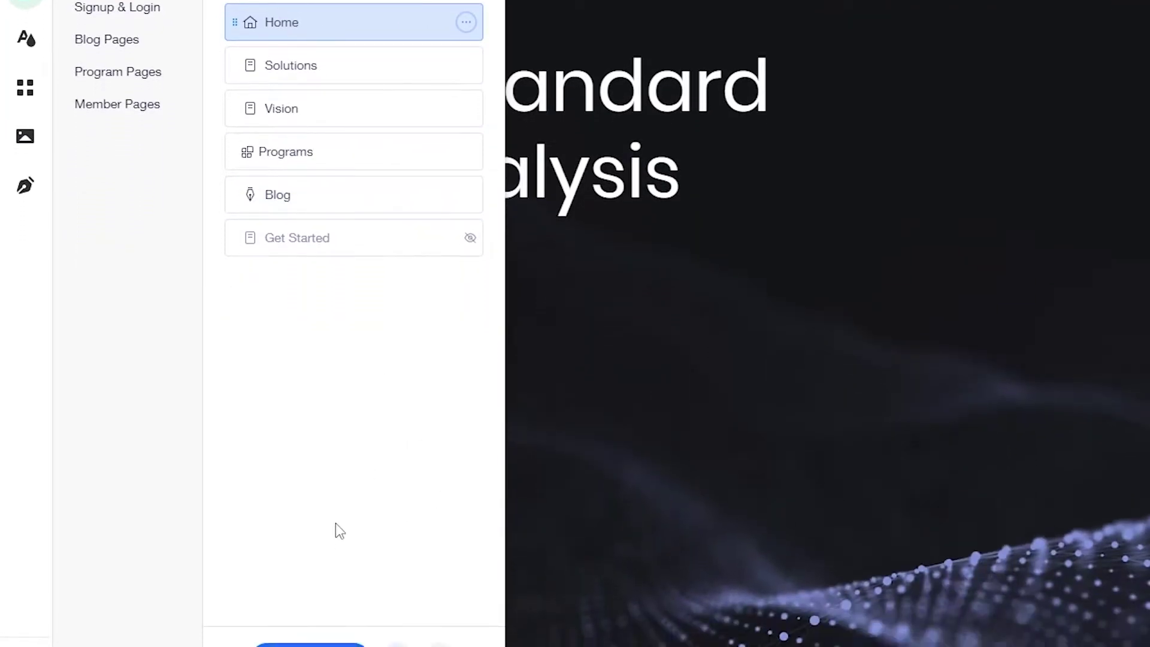
Step: Add a blank page named "Coming soon" to the site and close the page list
left_click(331, 630)
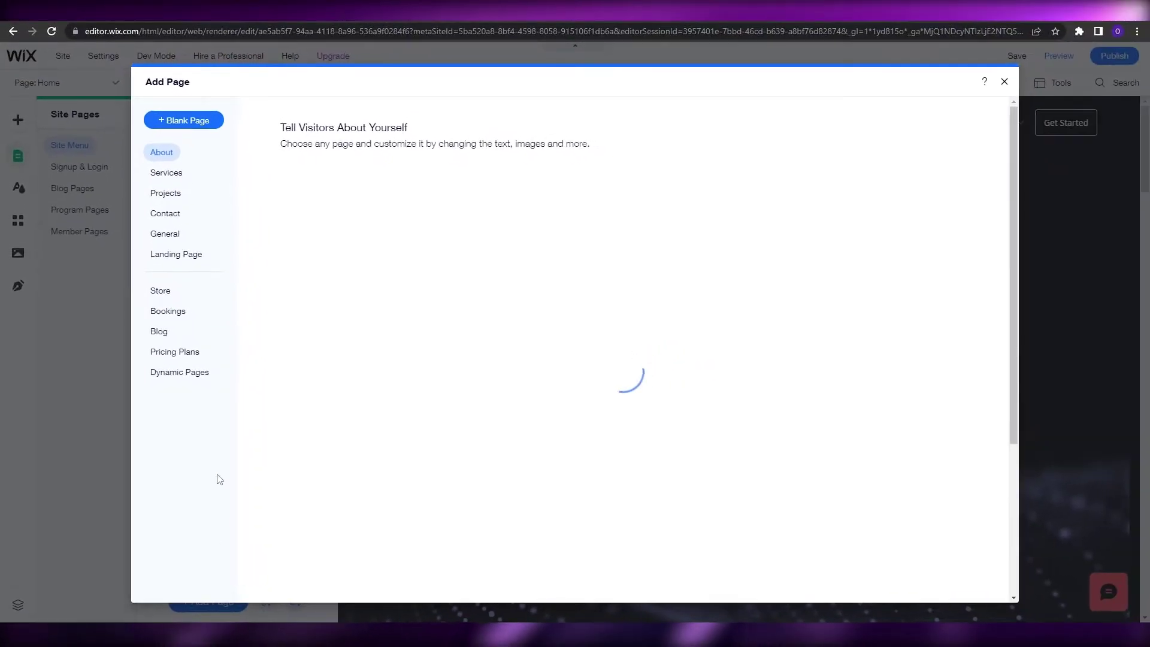
left_click(194, 121)
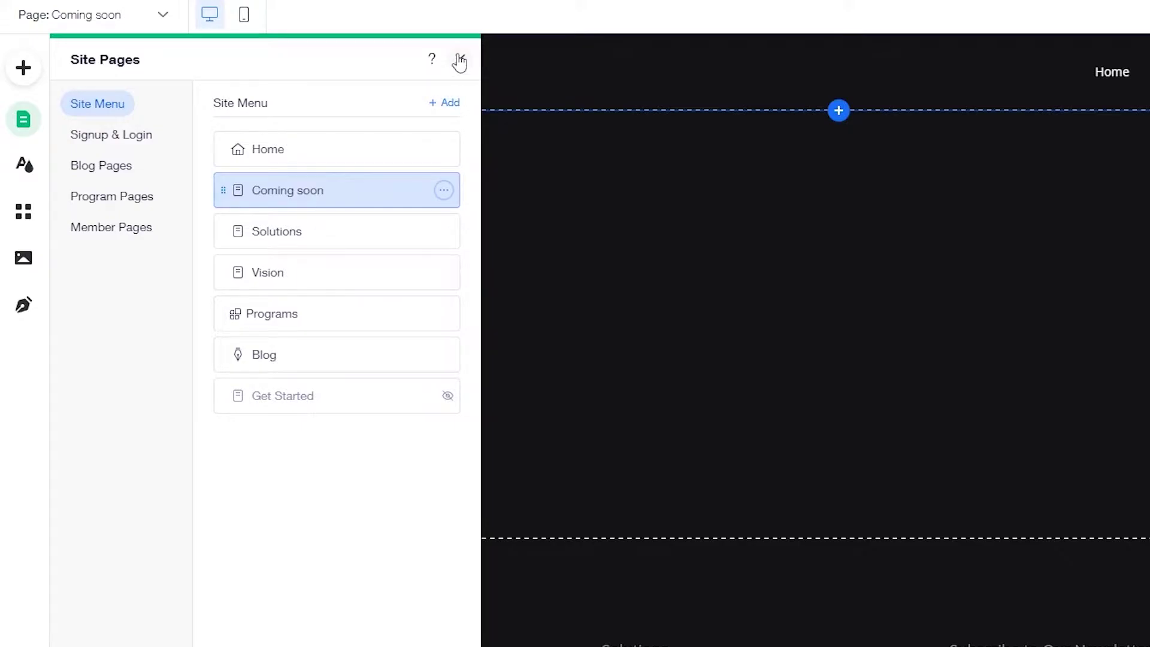
left_click(459, 59)
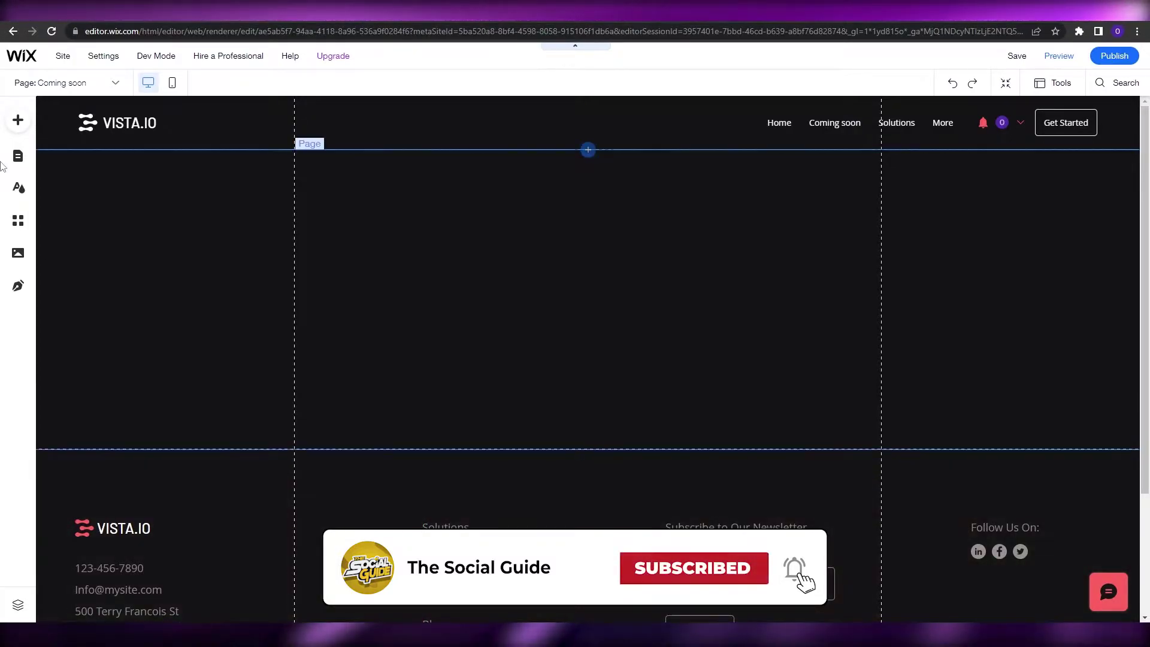
Step: Move the Coming soon page above Home in the site menu and set it as the homepage
left_click(17, 158)
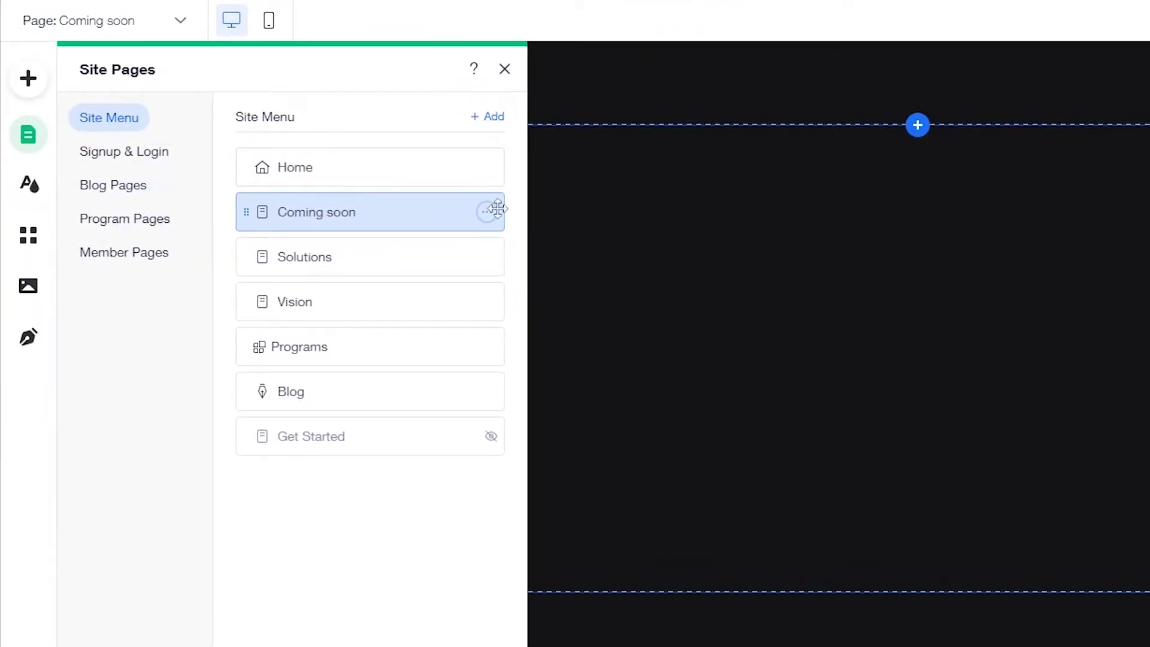
left_click_drag(361, 198, 363, 154)
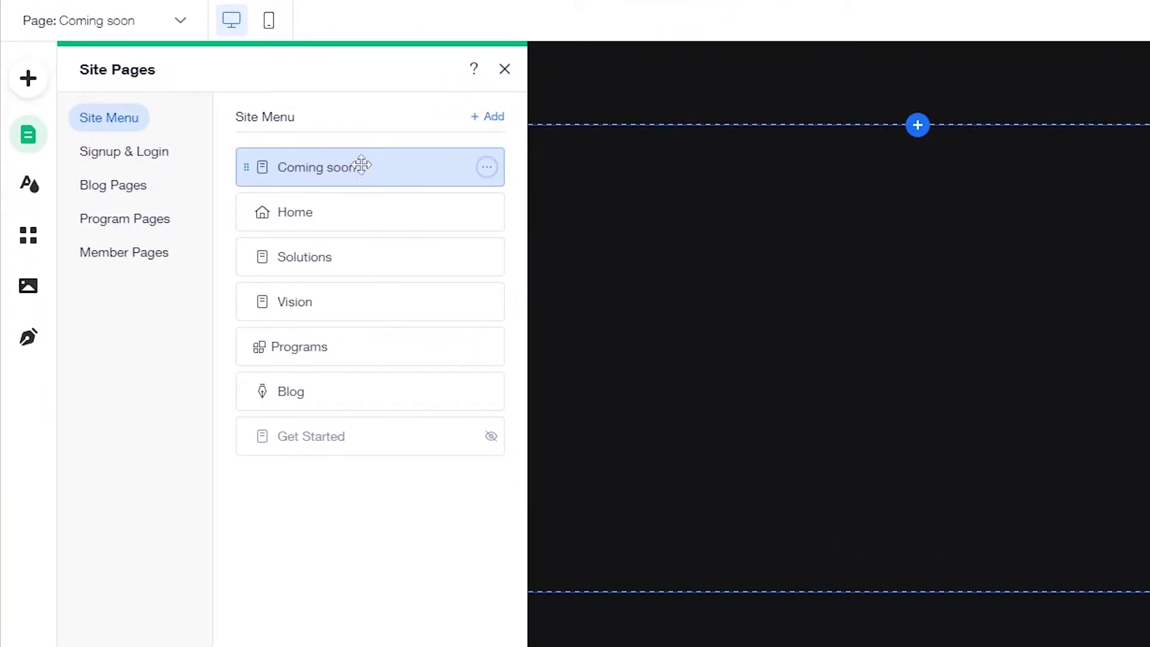
left_click(487, 168)
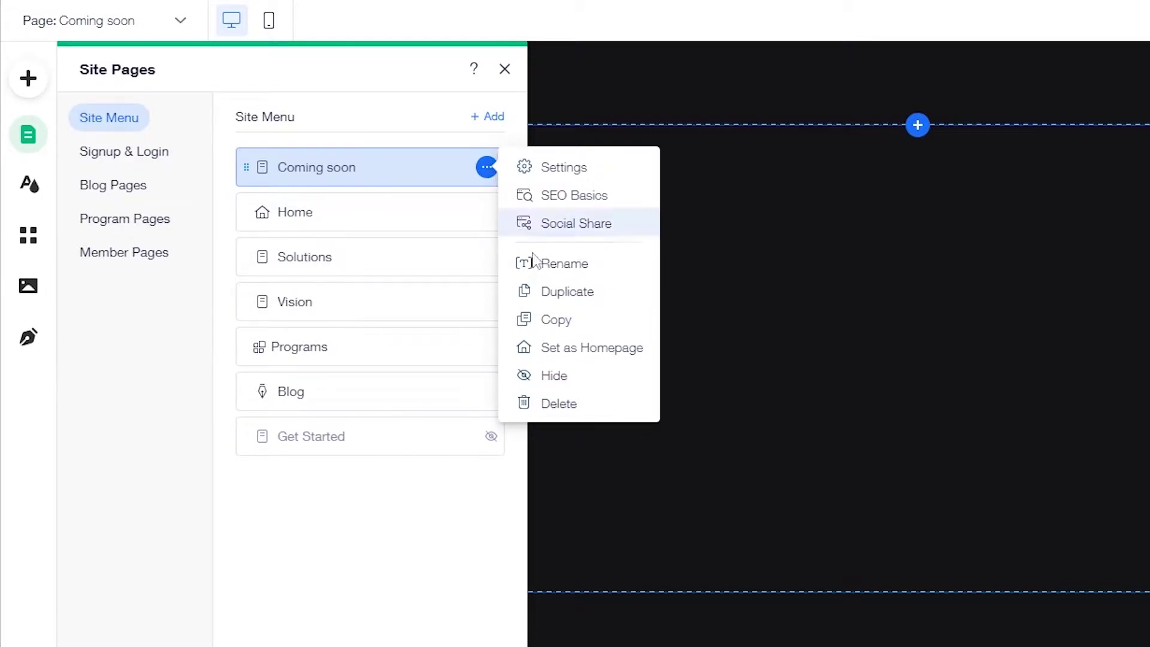
left_click(591, 357)
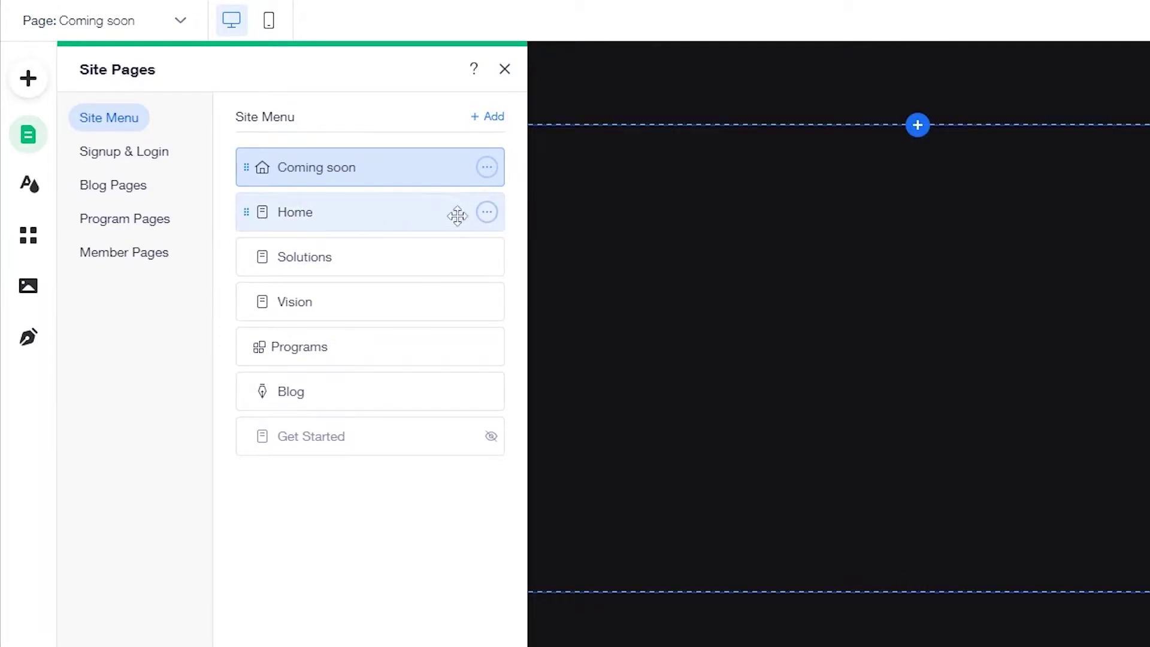
Step: Give the Coming soon page the No Header & Footer layout, close its settings, and extend the page's bottom edge downward
left_click(487, 168)
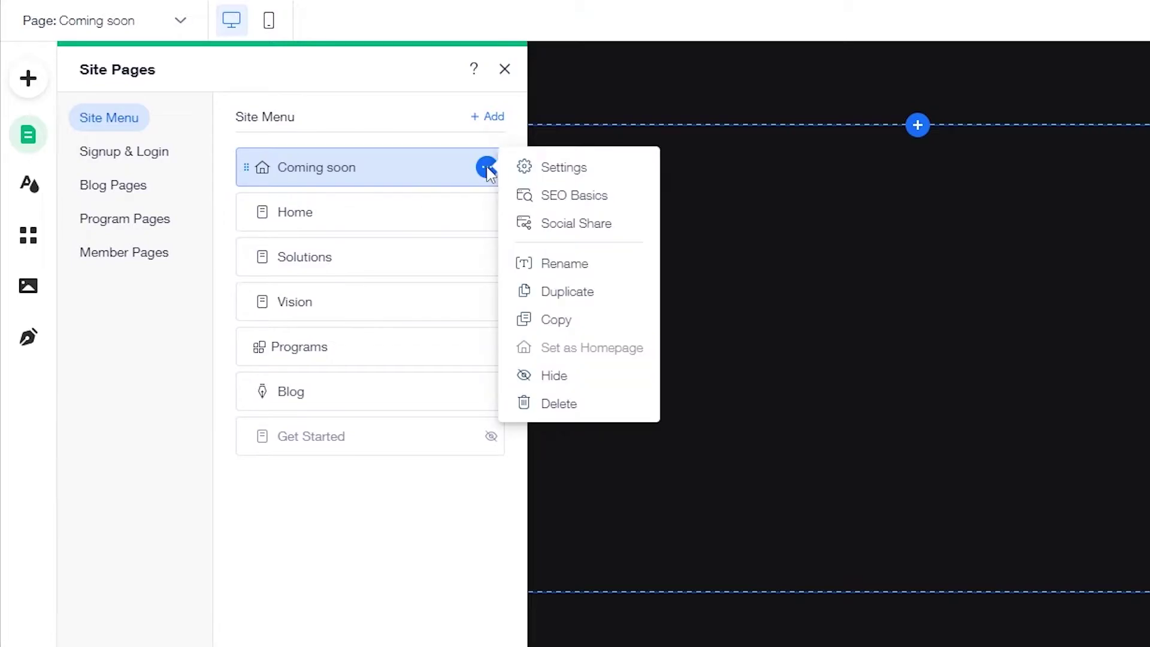
left_click(600, 170)
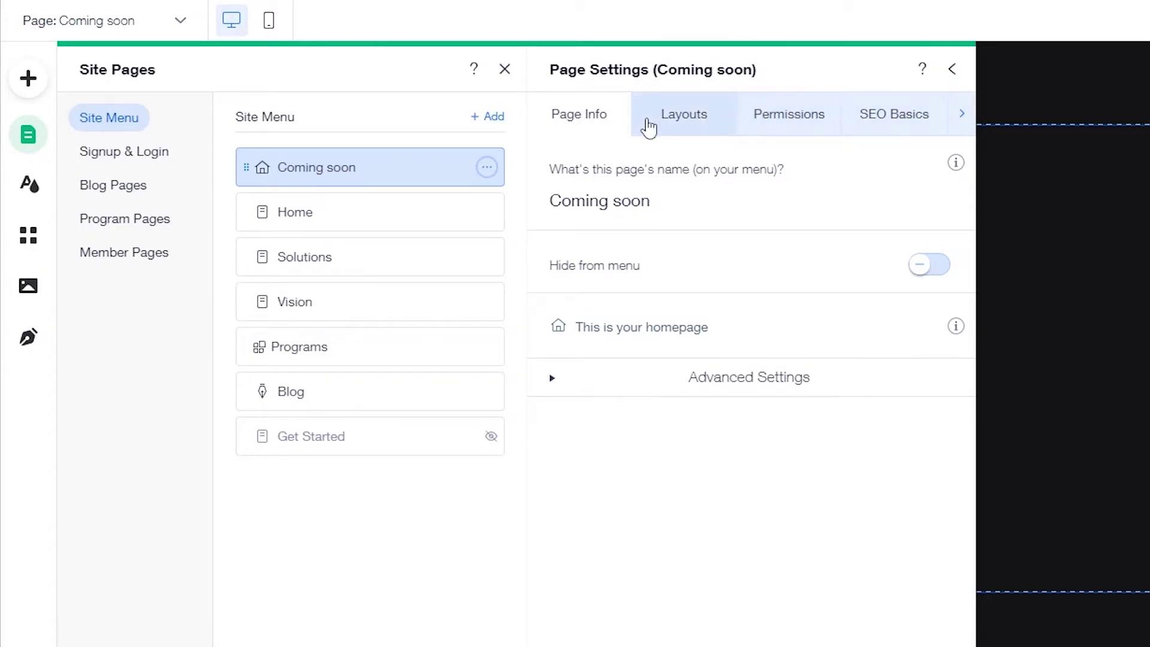
left_click(649, 126)
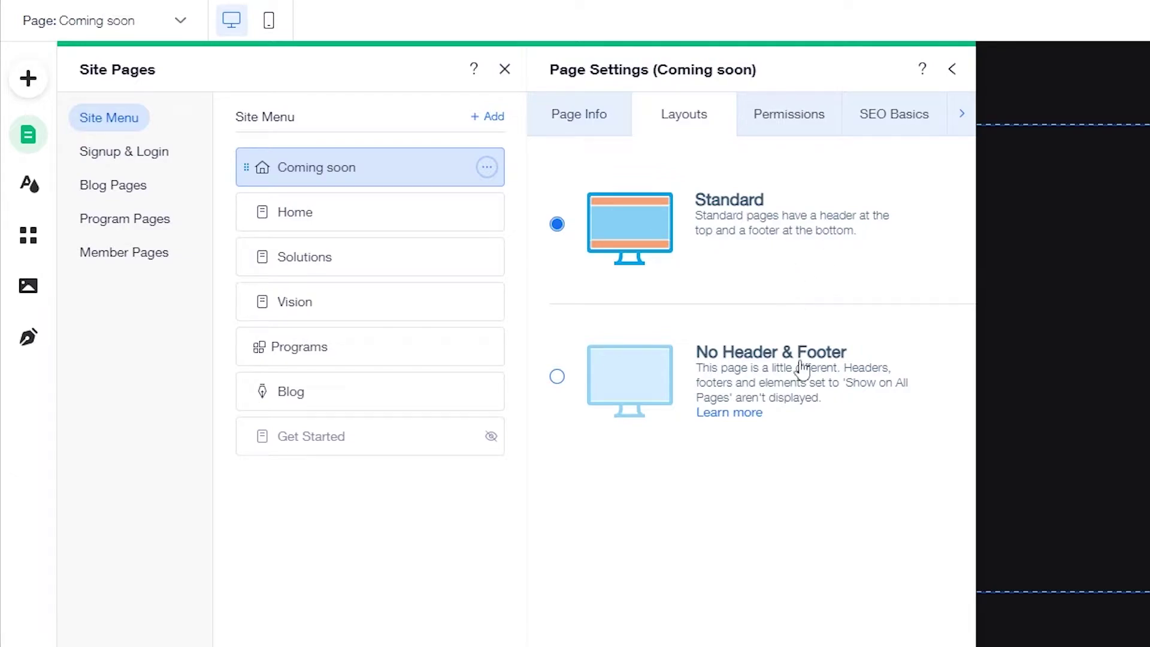
left_click(743, 379)
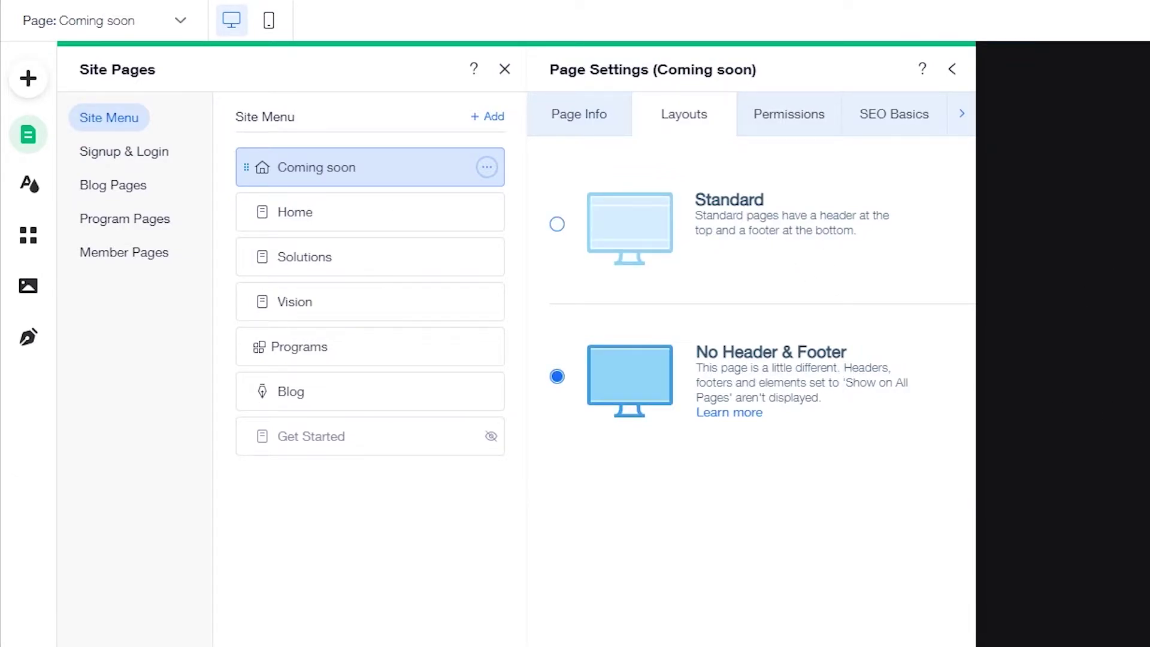
left_click(951, 70)
left_click(505, 71)
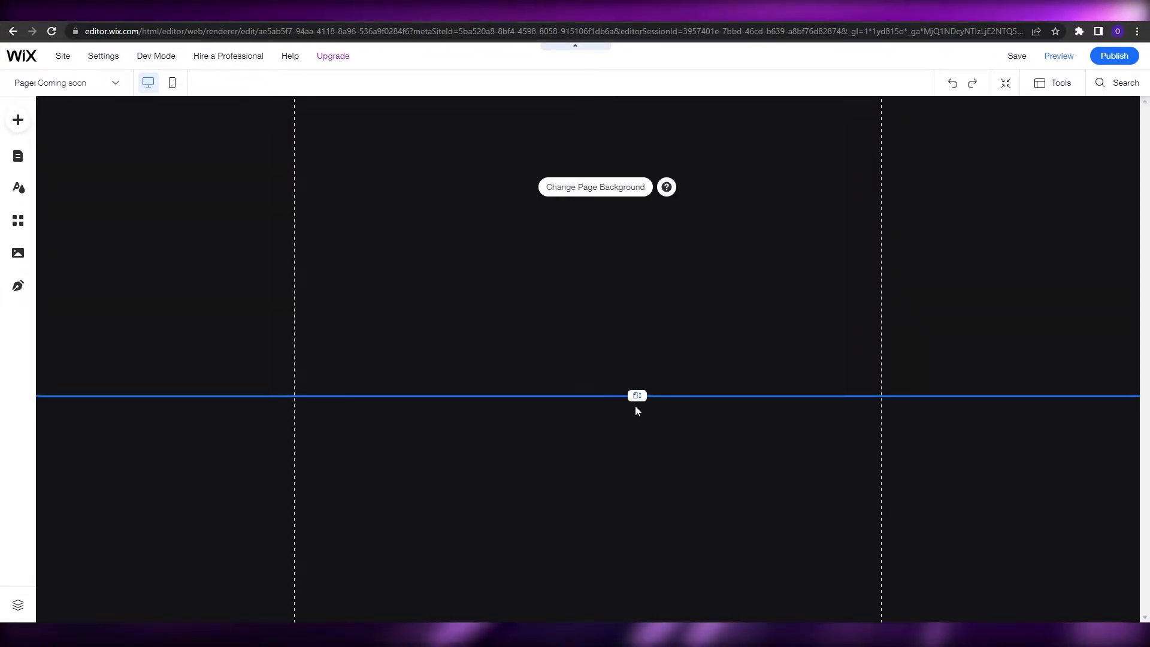
left_click_drag(635, 405, 658, 623)
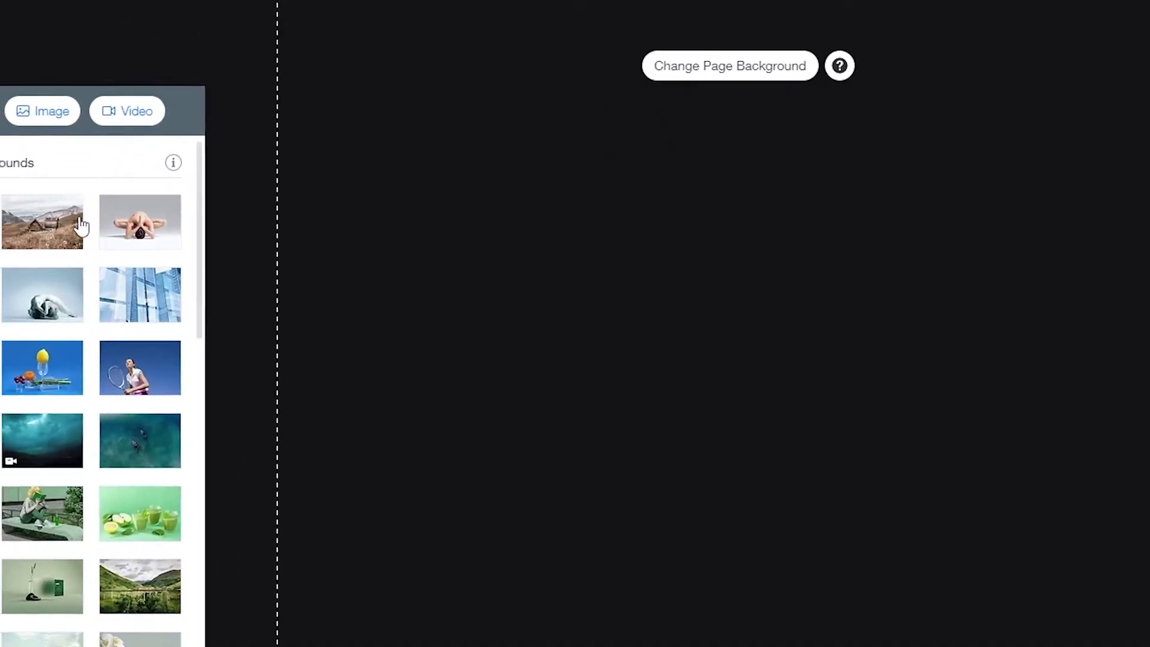
Step: Apply the black abstract video at the end of the preset backgrounds as the page background
scroll(195, 190, "down", 8)
scroll(195, 190, "down", 10)
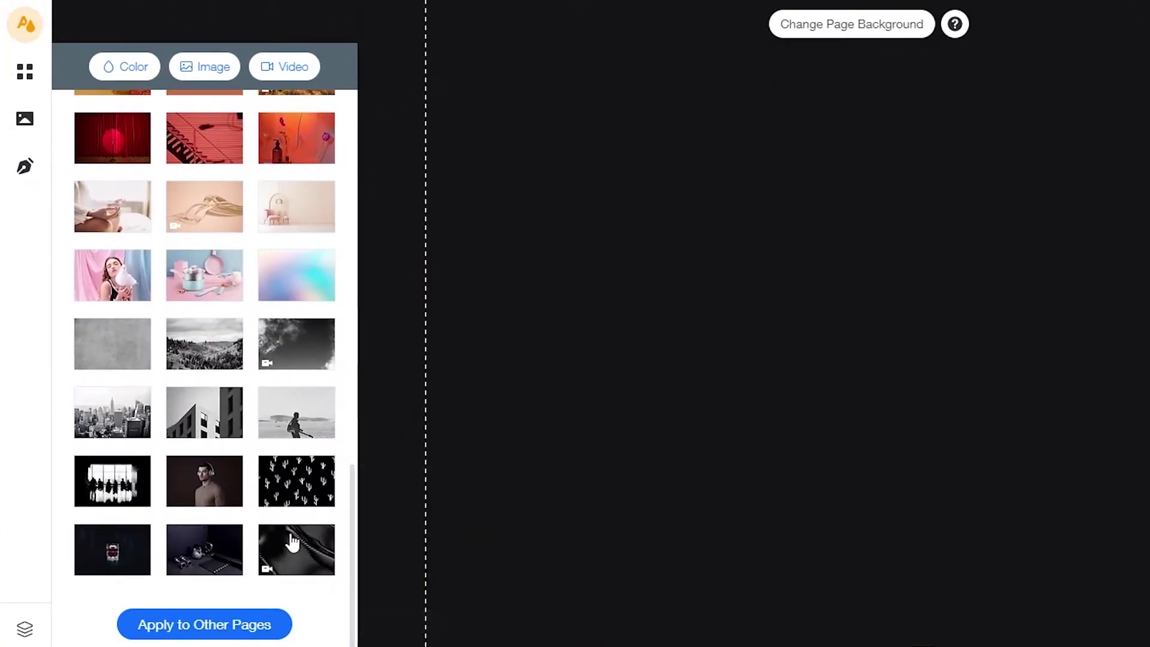
left_click(299, 550)
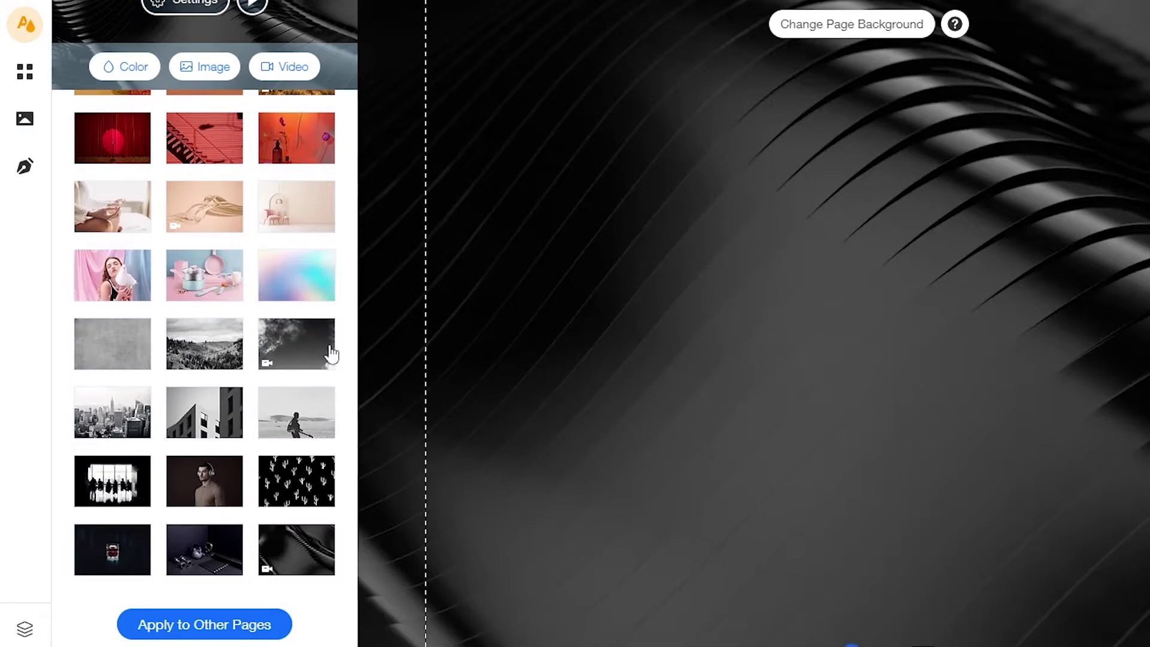
Step: Browse the abstract videos in Media from Wix for a suitable background and dismiss the Upload Media dialog
left_click(289, 79)
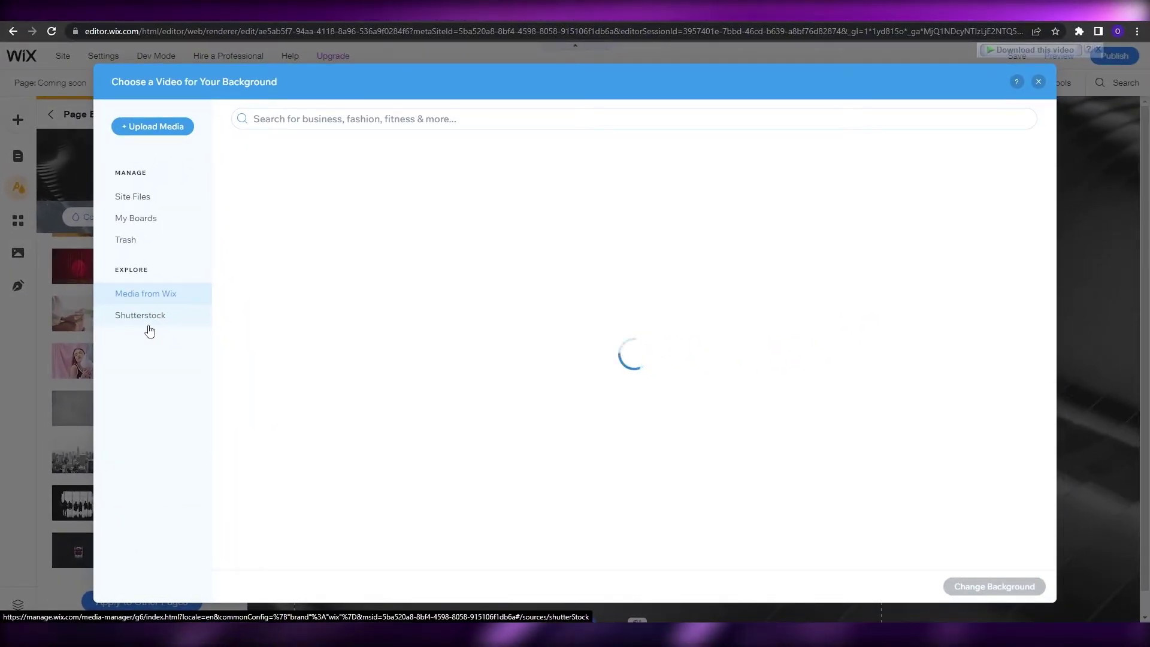
scroll(538, 319, "down", 10)
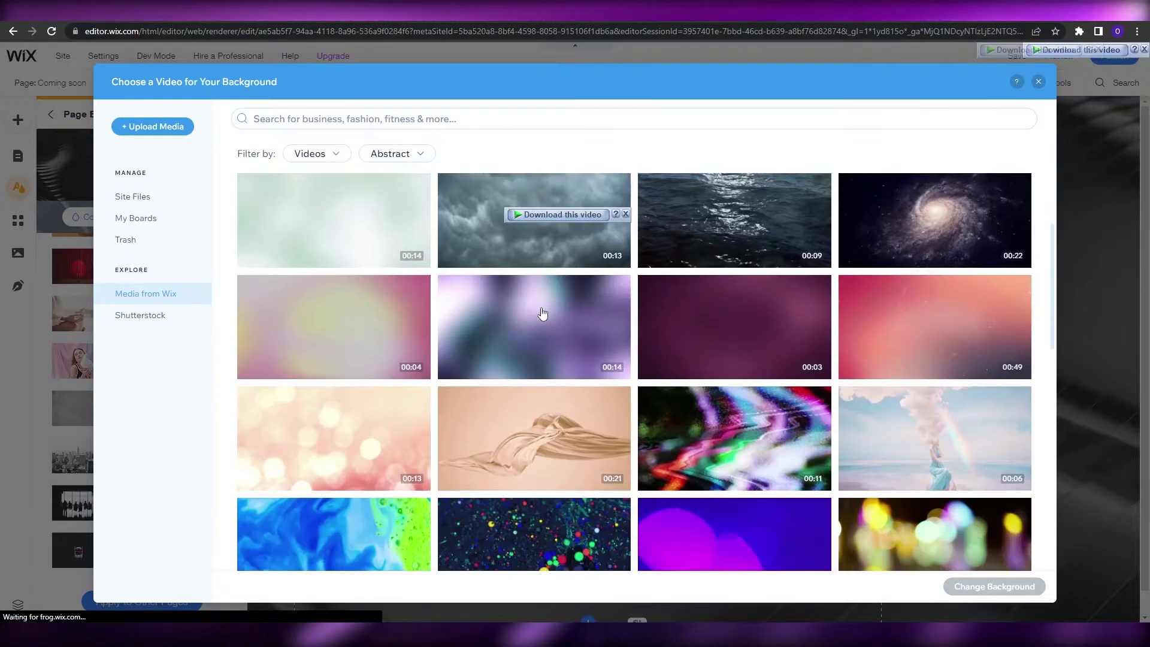
scroll(543, 312, "down", 15)
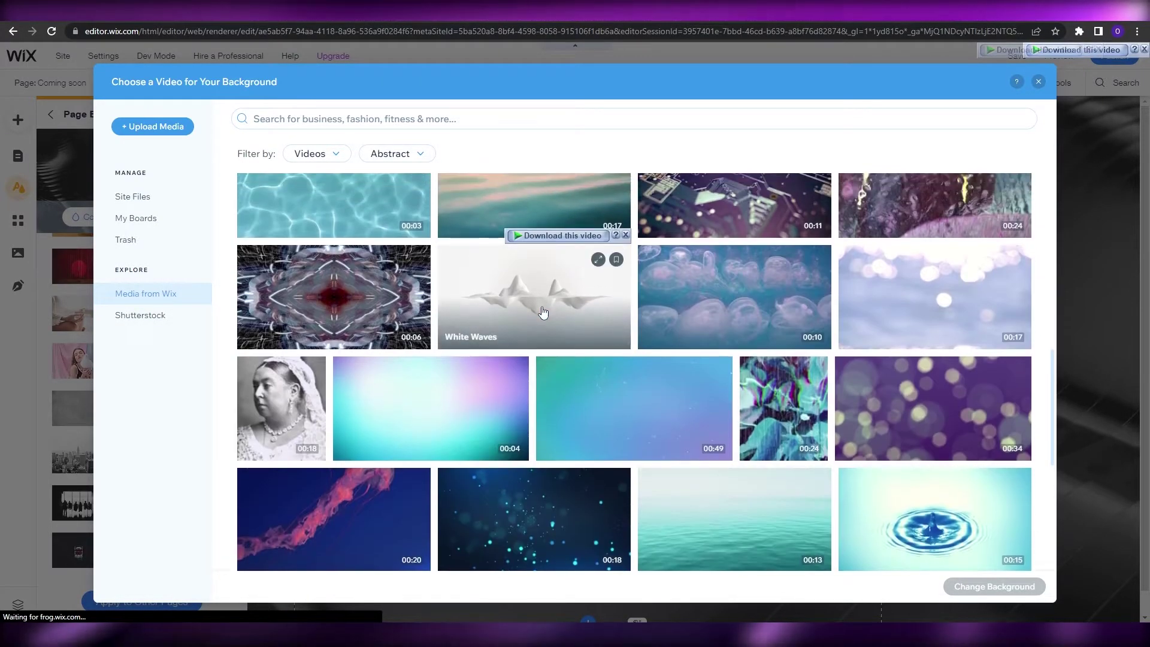
scroll(543, 312, "up", 4)
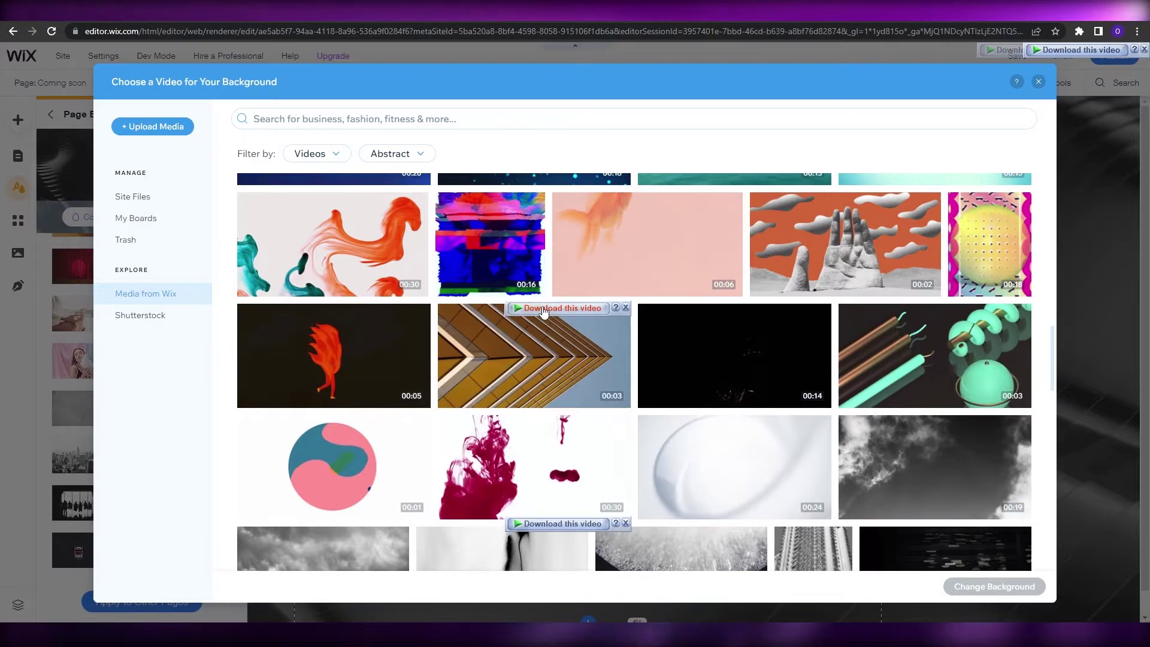
scroll(509, 336, "down", 4)
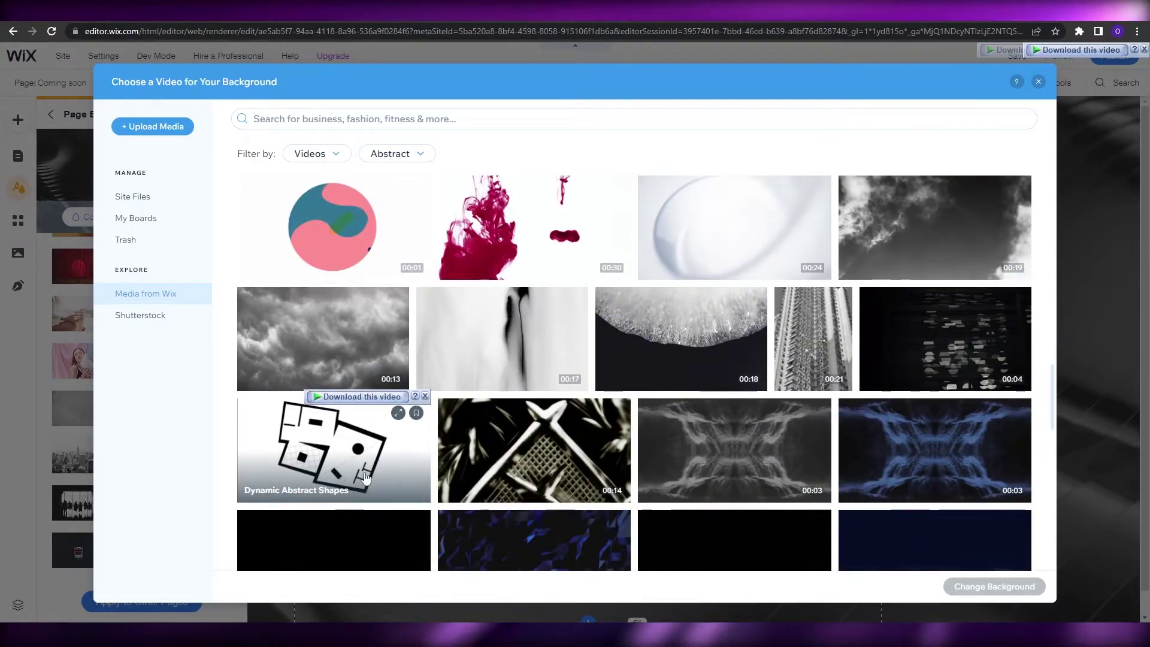
scroll(359, 466, "up", 2)
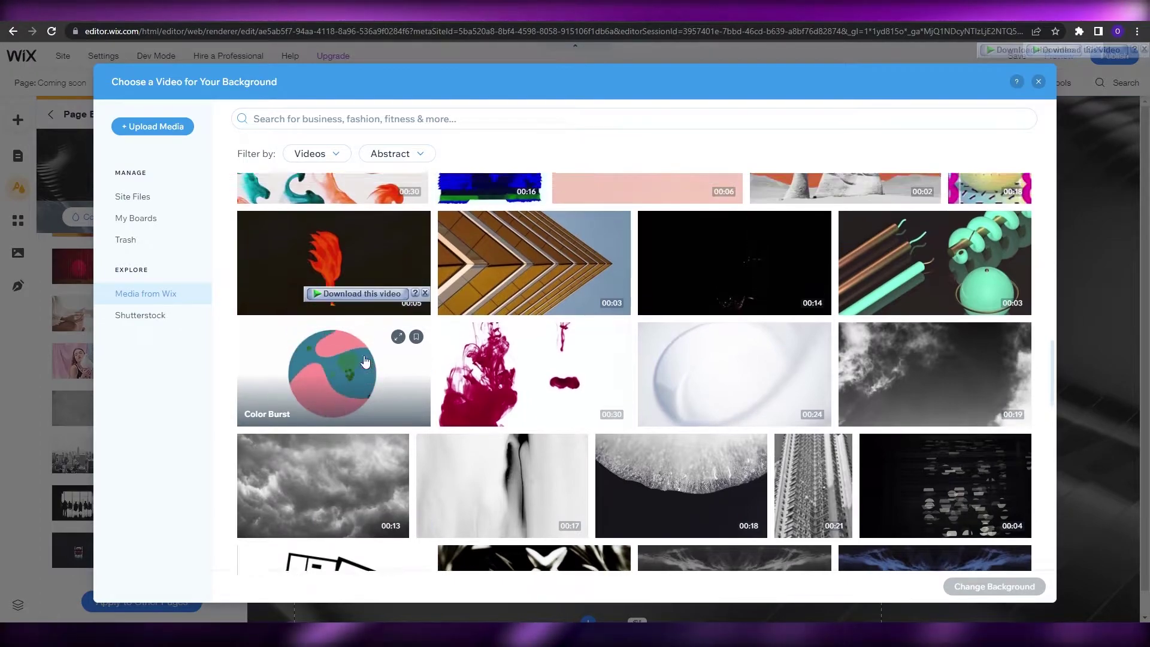
scroll(364, 365, "up", 2)
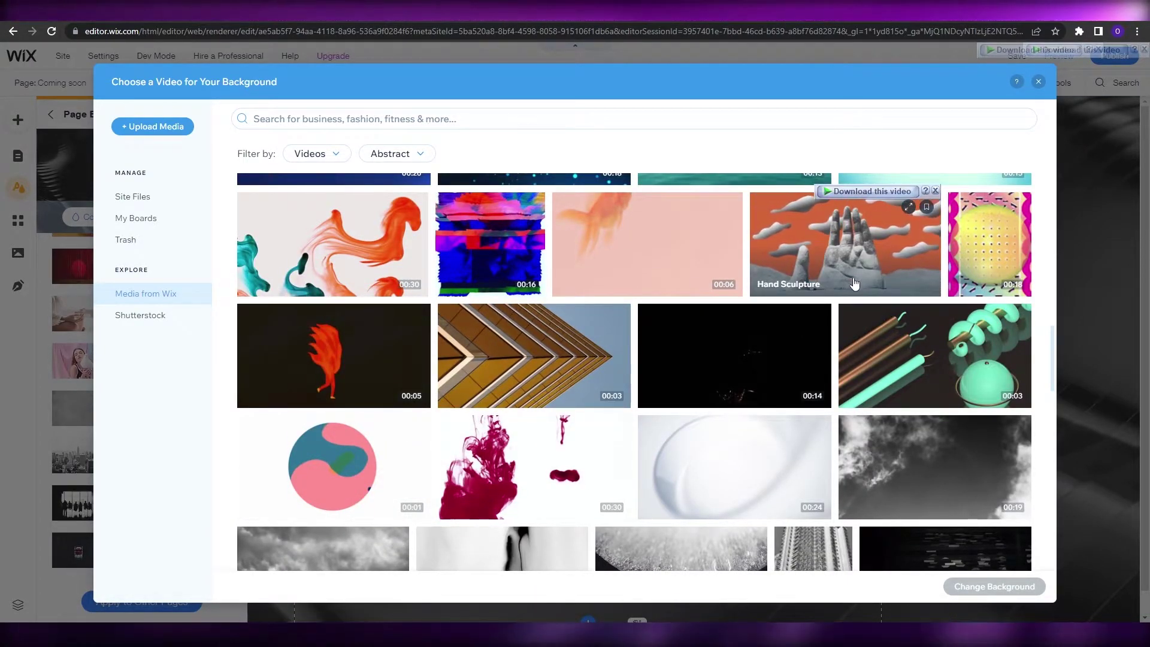
scroll(677, 462, "up", 5)
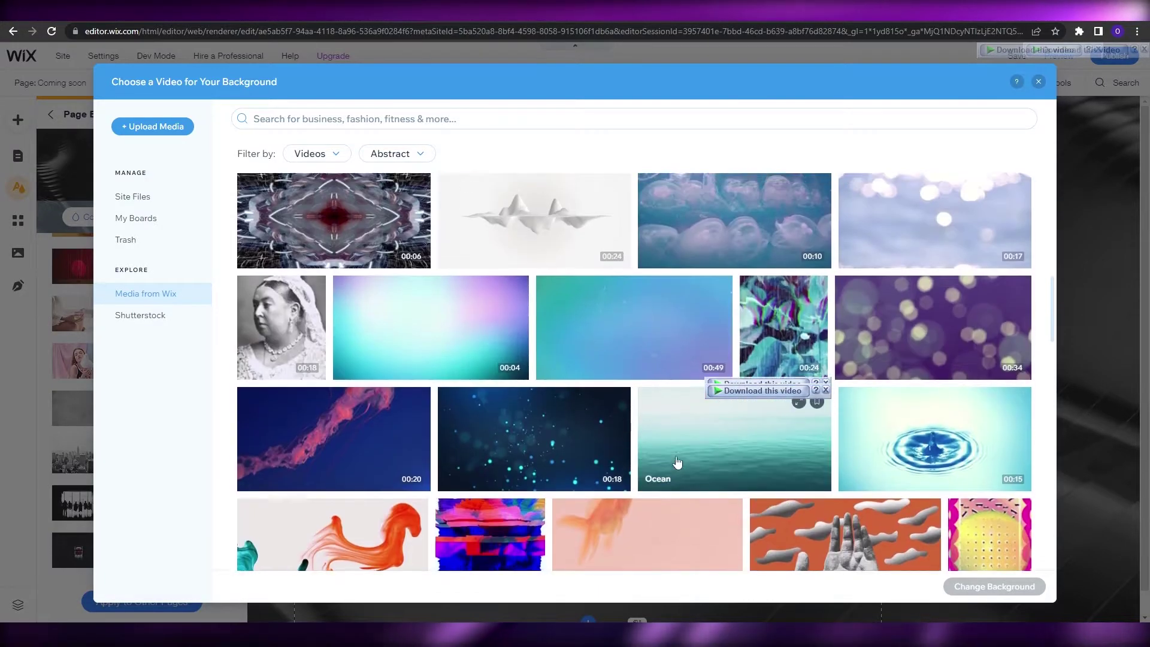
scroll(677, 461, "up", 3)
scroll(674, 455, "down", 2)
scroll(609, 427, "up", 5)
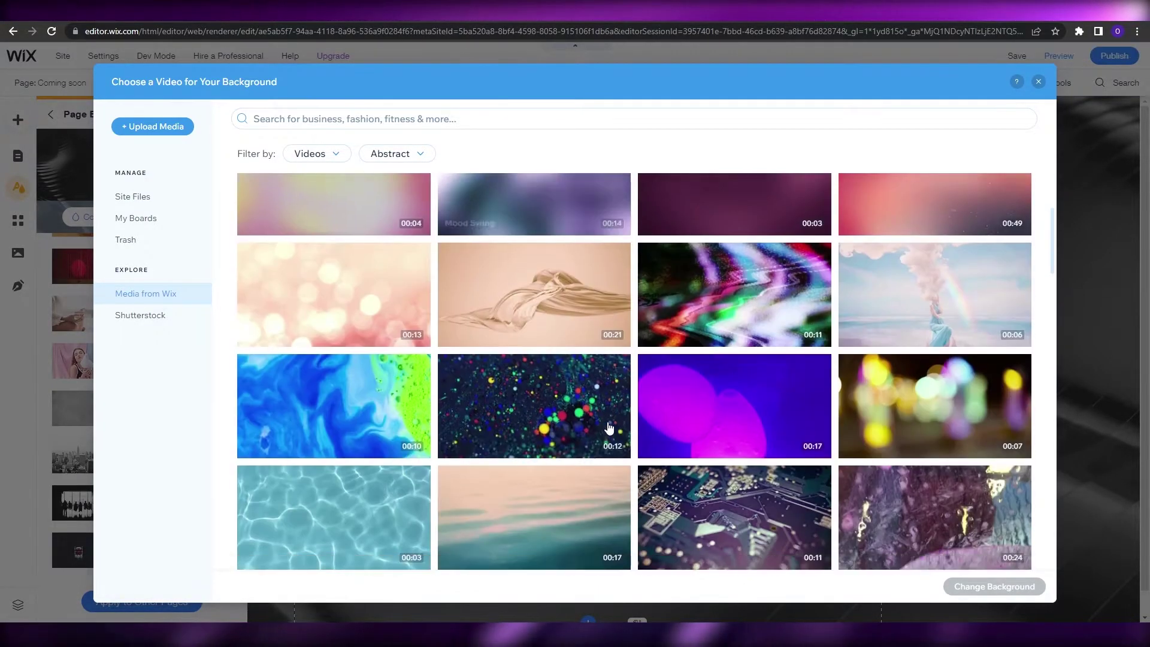
scroll(631, 430, "down", 6)
scroll(631, 430, "up", 11)
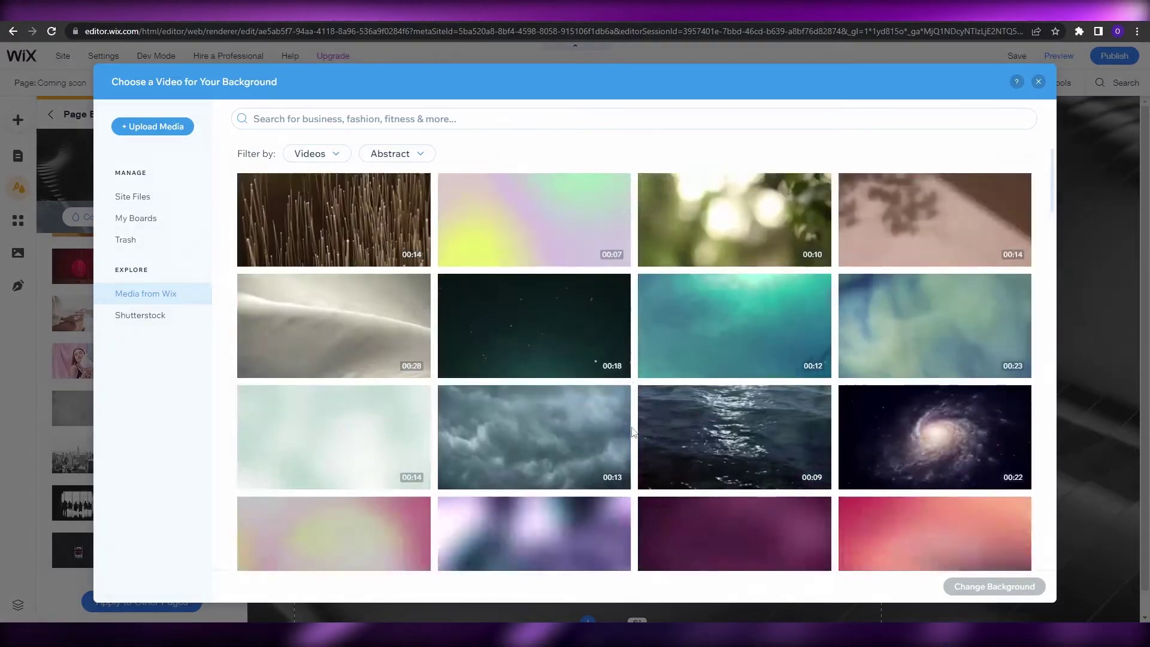
scroll(631, 430, "up", 2)
left_click(311, 123)
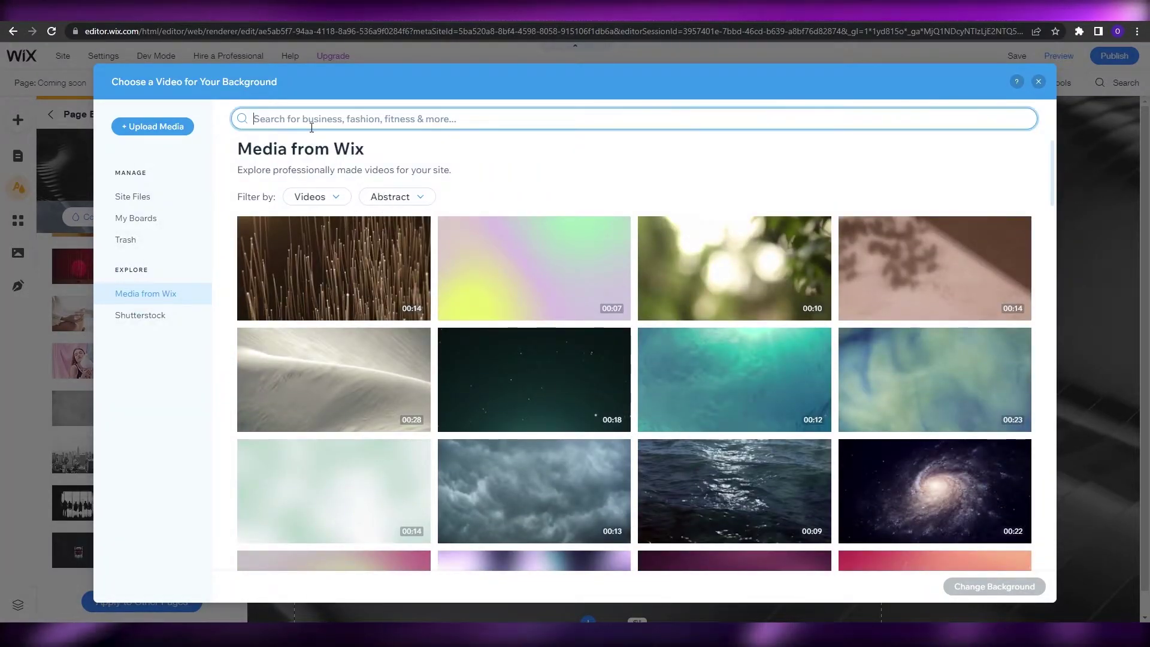
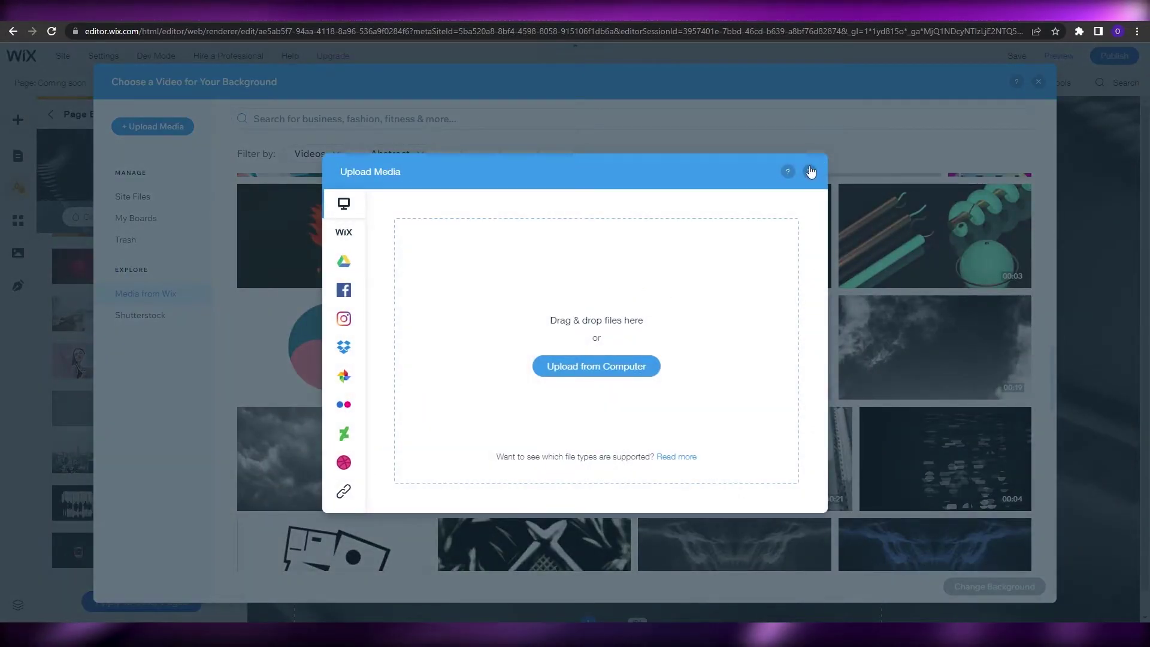
left_click(809, 172)
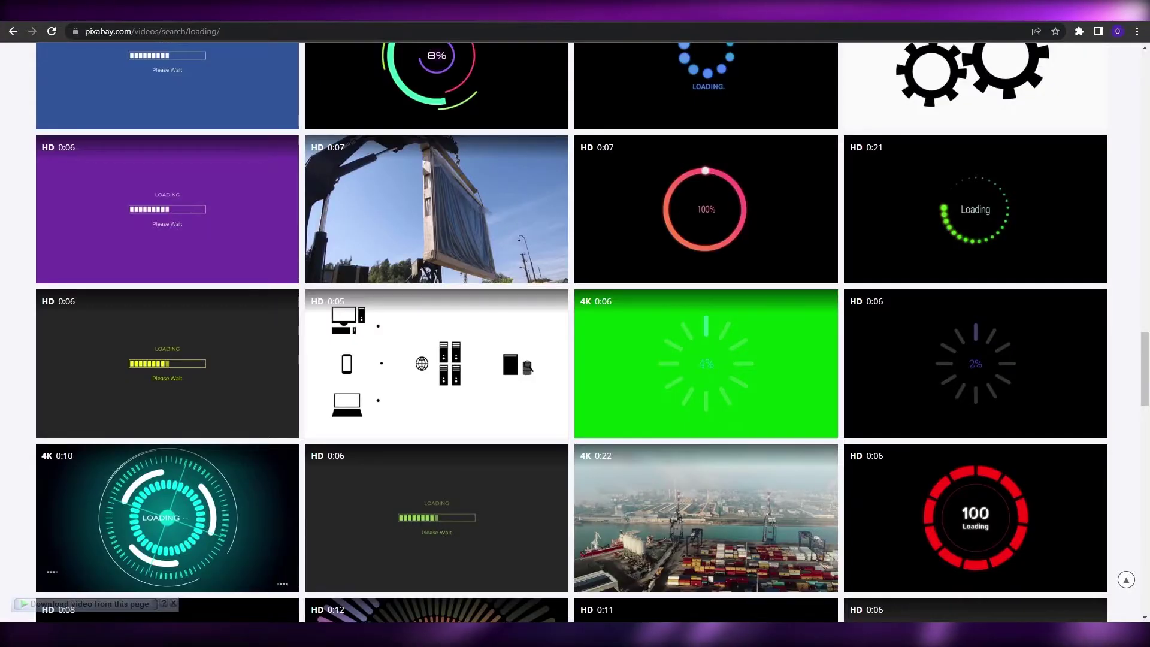
Step: Switch to Pixabay and look through the "loading" video results for a clip that suits a coming-soon background
scroll(739, 328, "down", 3)
scroll(738, 323, "down", 5)
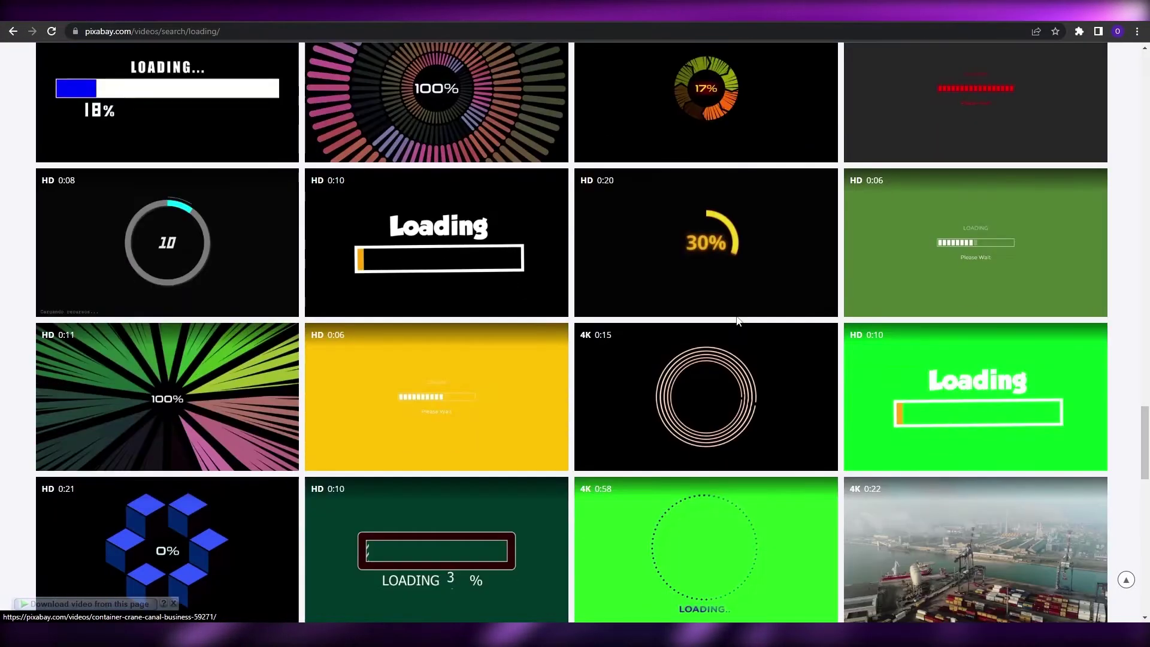
scroll(738, 324, "up", 2)
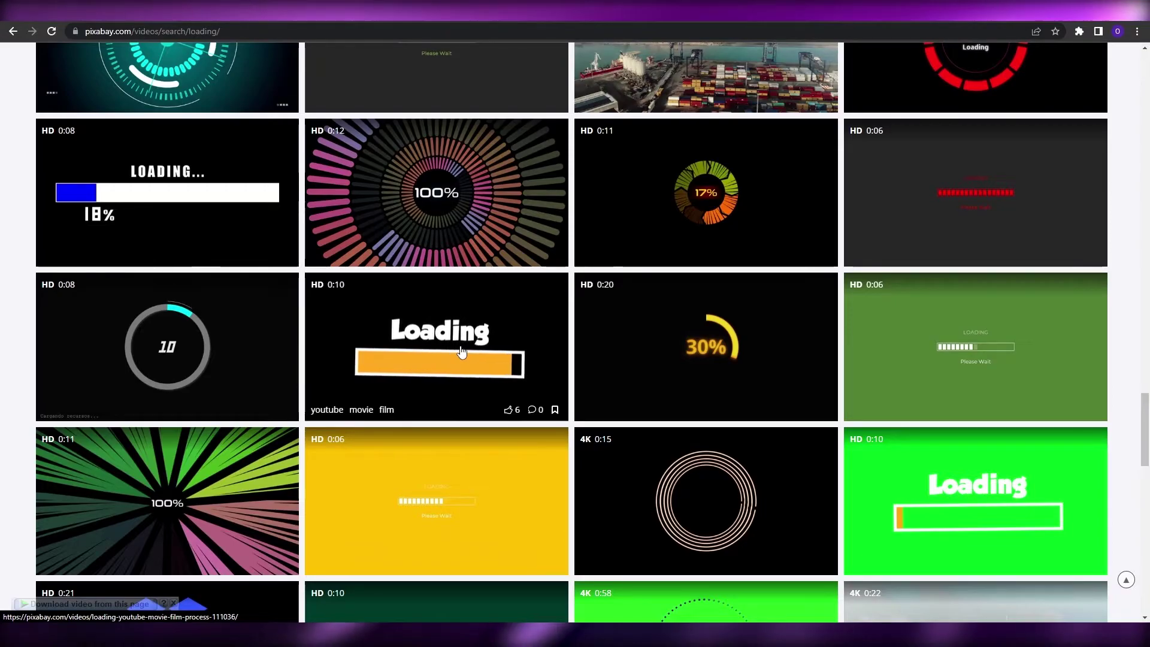
scroll(461, 352, "down", 1)
scroll(461, 351, "down", 5)
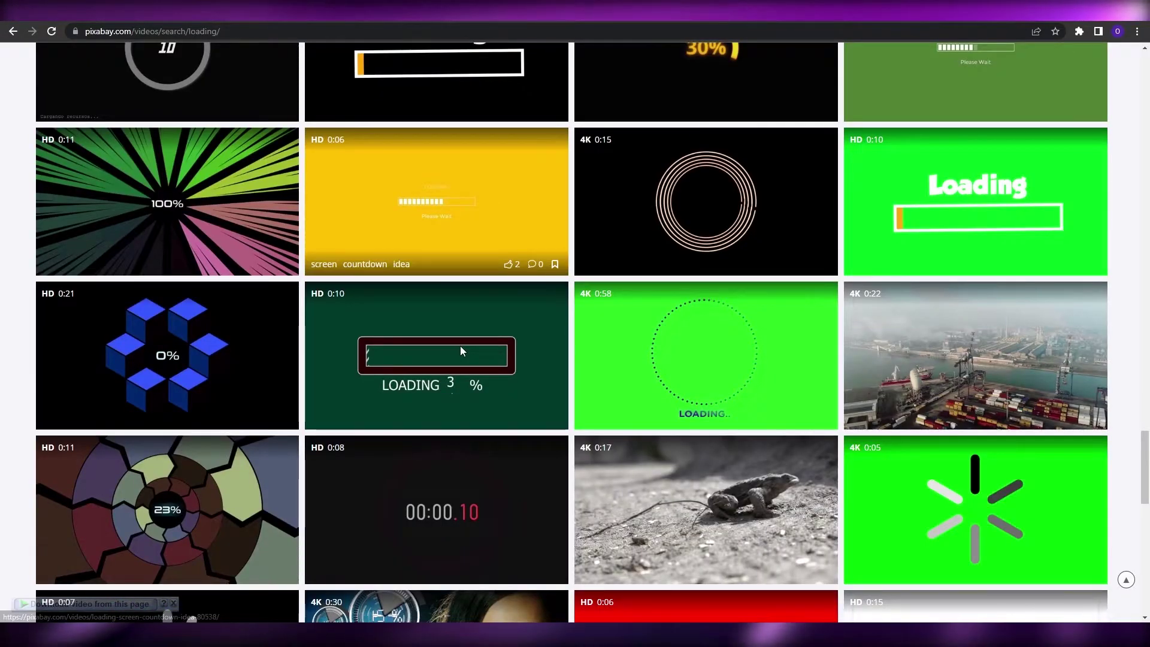
scroll(452, 365, "down", 2)
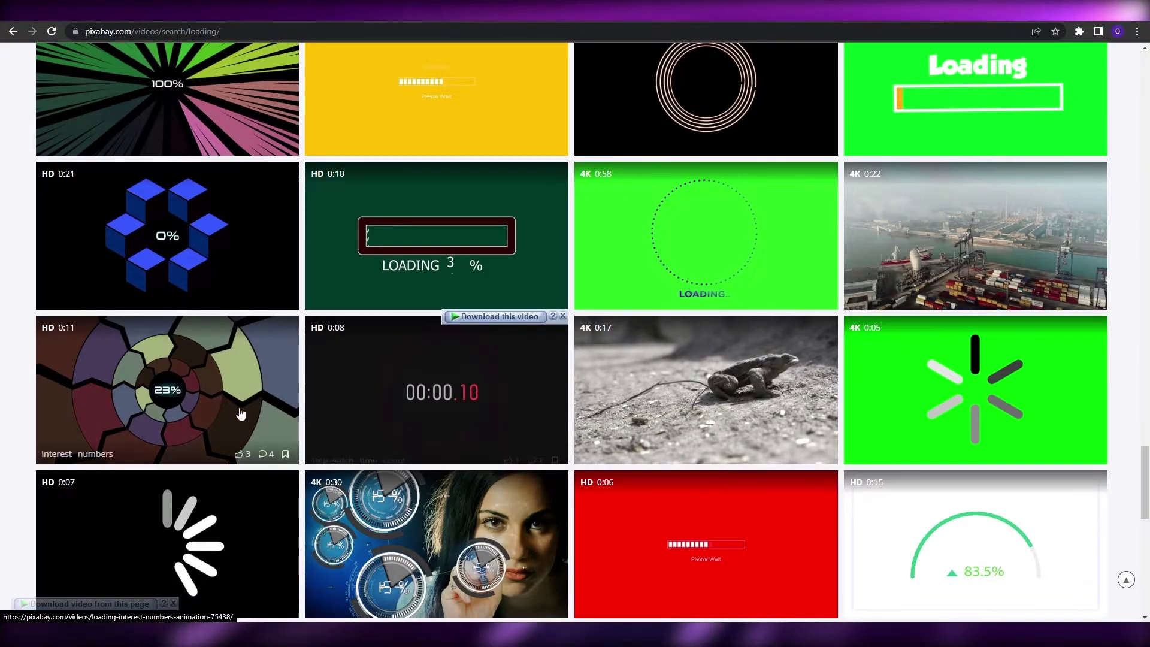
scroll(239, 411, "down", 3)
scroll(198, 485, "down", 8)
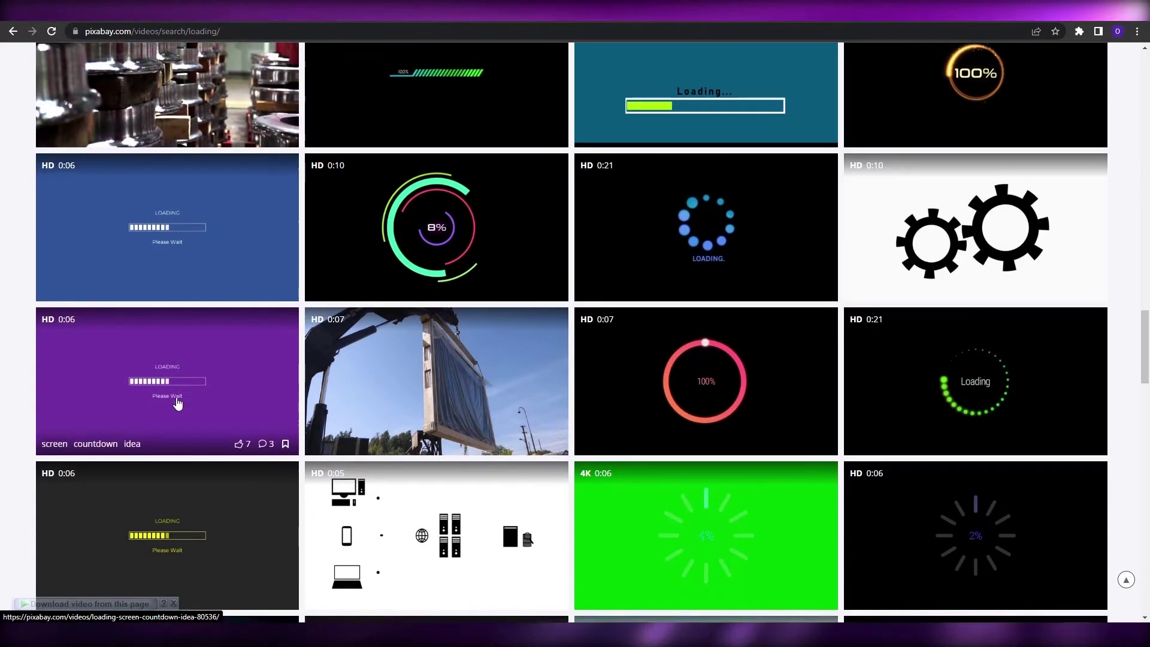
scroll(174, 403, "down", 4)
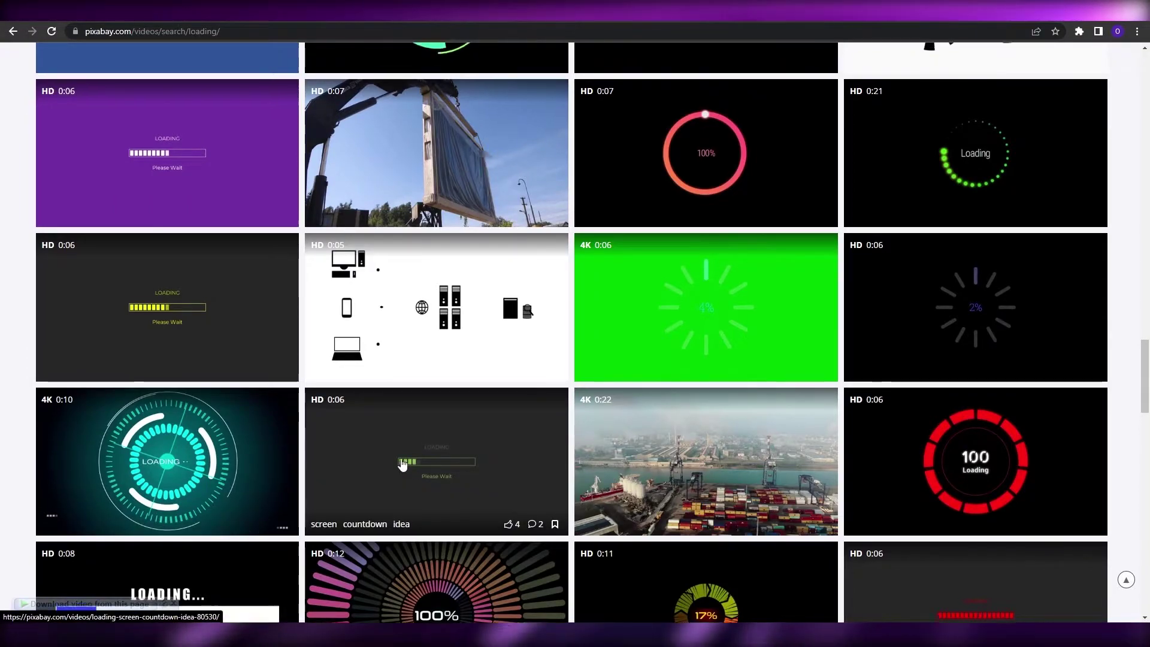
Step: Open the purple "Loading, Please Wait" video and download it at 1280×720 as Loading - 80536.mp4 into the Video folder
scroll(360, 443, "up", 4)
left_click(204, 388)
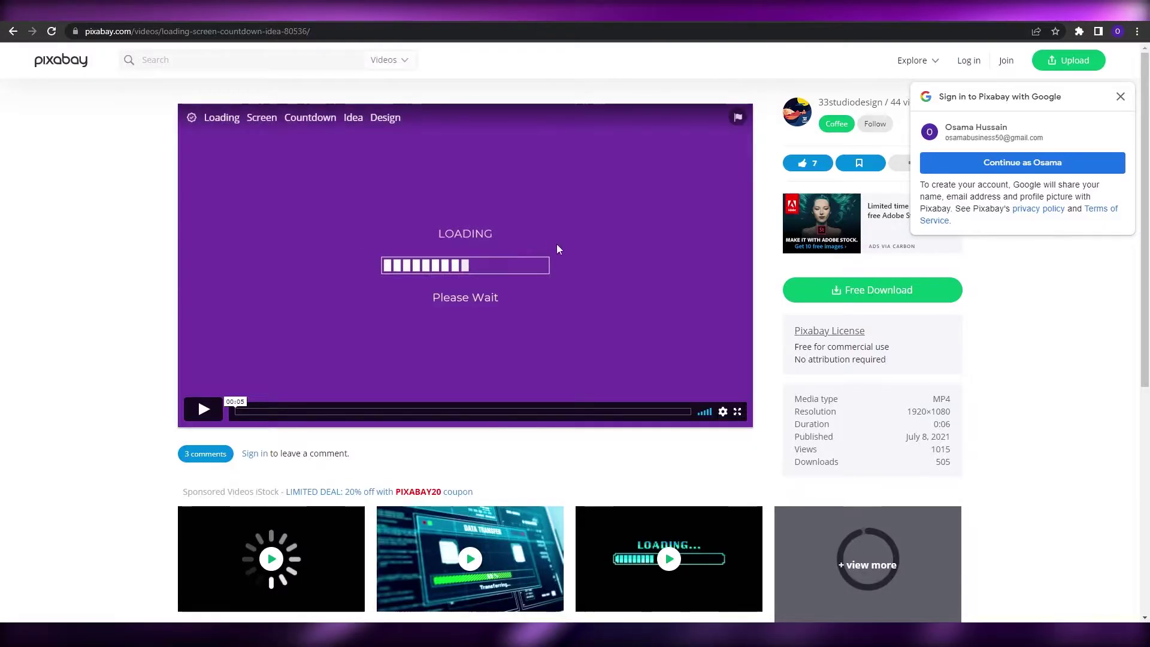
scroll(557, 247, "down", 4)
scroll(368, 285, "up", 4)
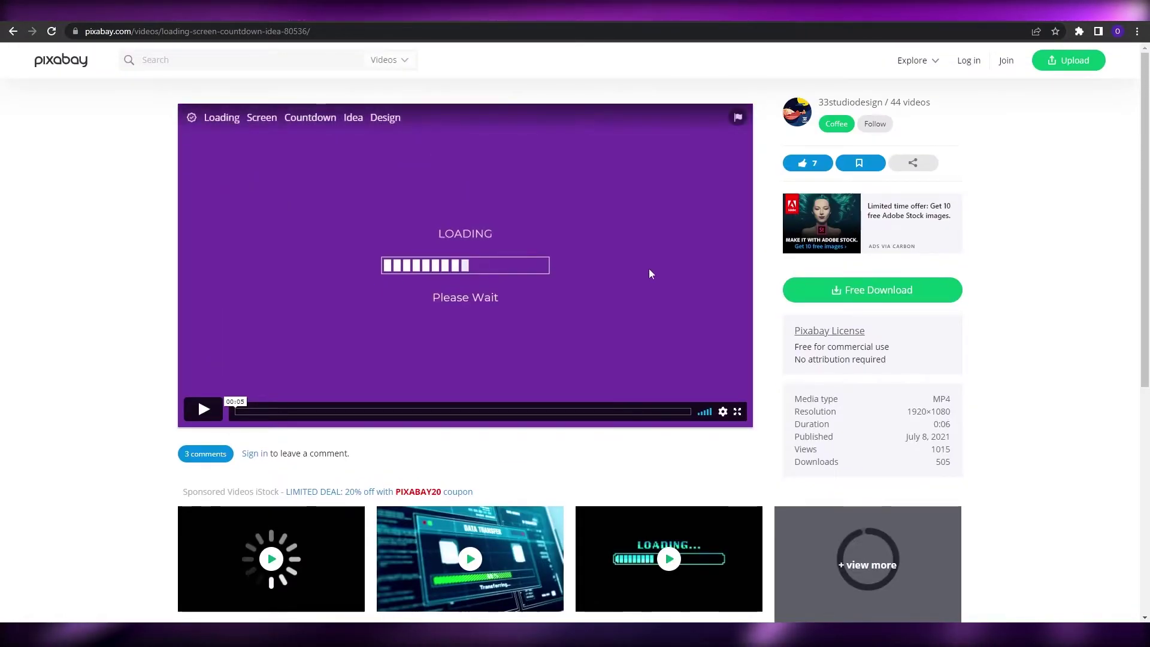
left_click(821, 290)
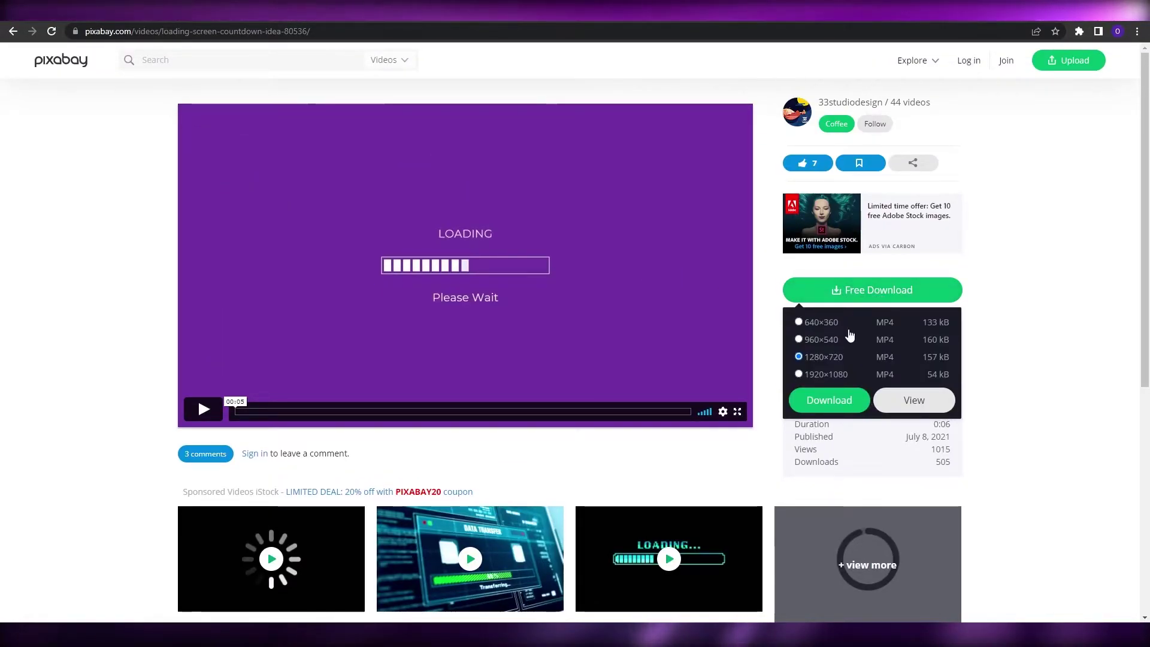
left_click(828, 401)
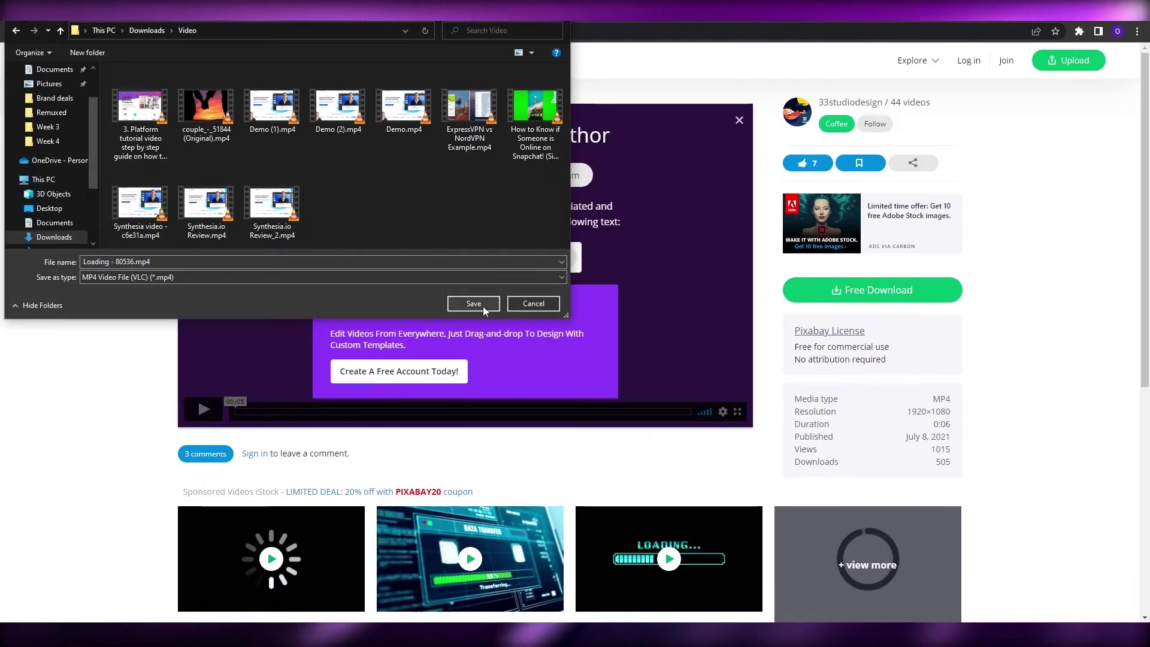
left_click(482, 308)
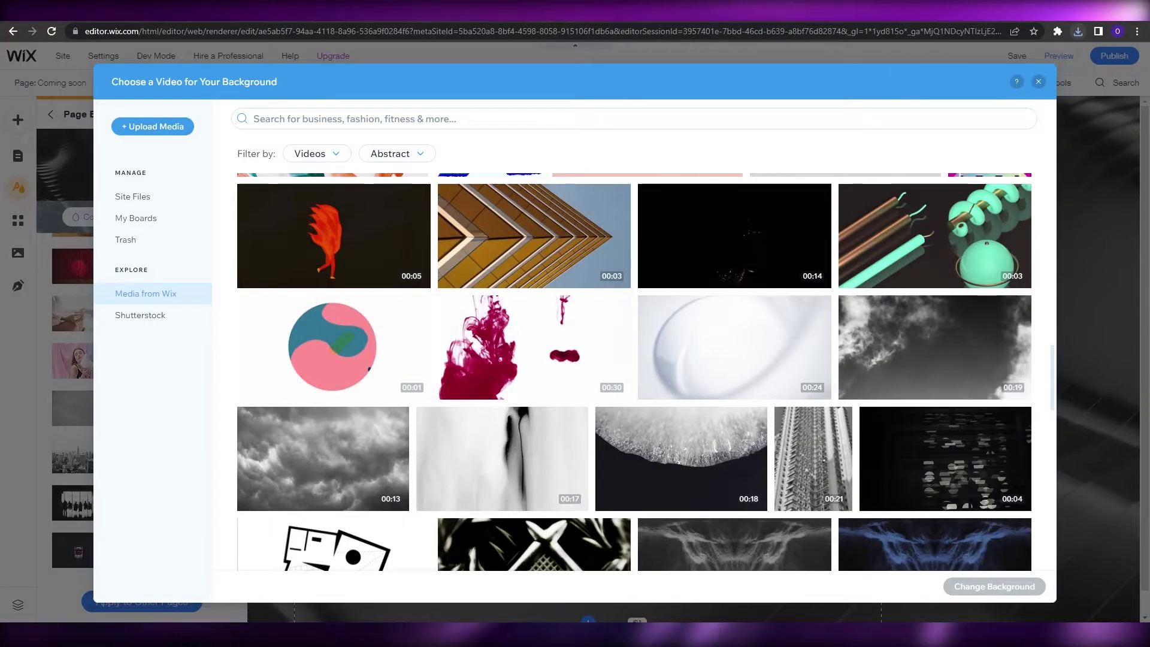
Step: Back in the Wix editor, upload Loading - 80536.mp4 from the computer, set it as the page background, and play it
left_click(152, 126)
left_click(616, 366)
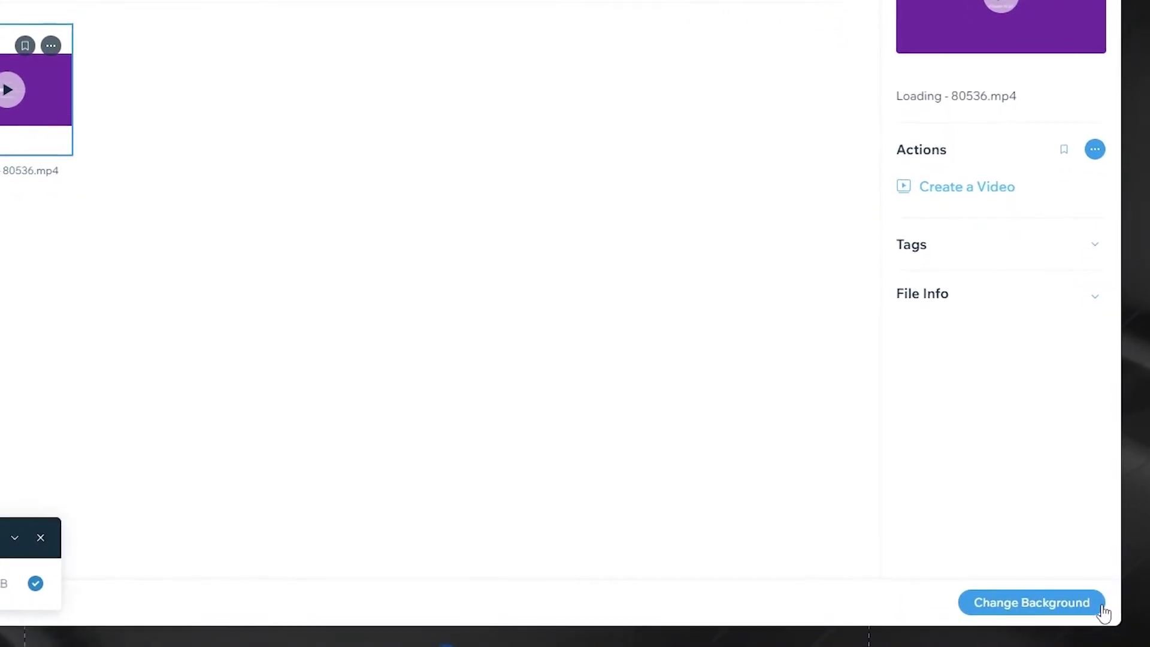
left_click(994, 586)
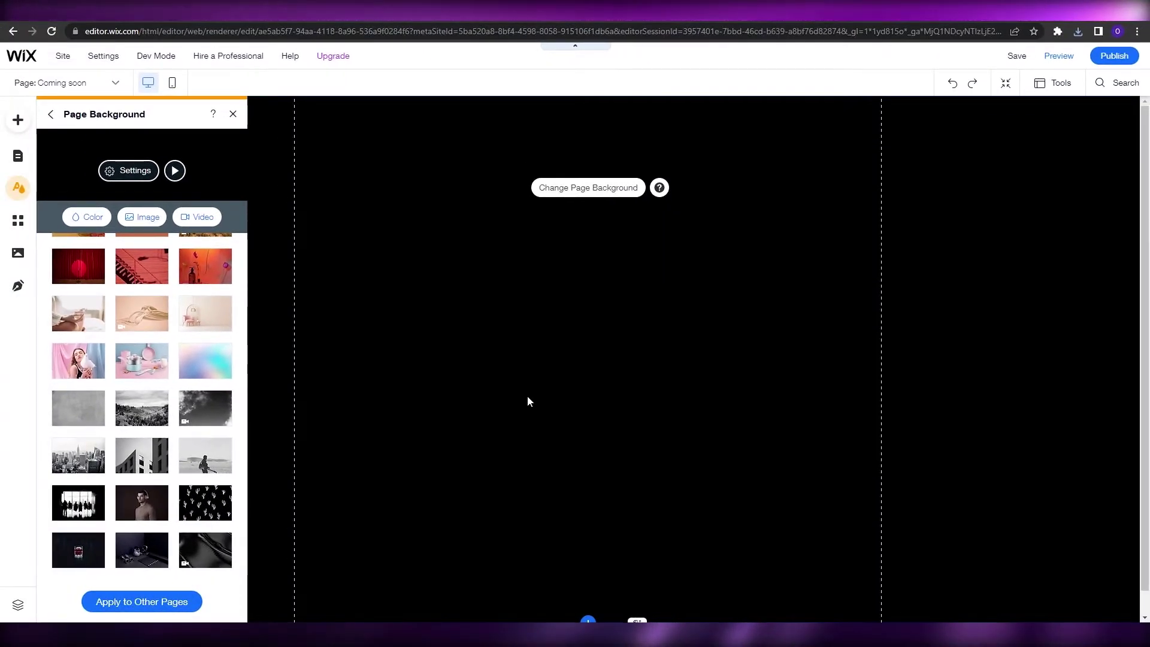
left_click(174, 171)
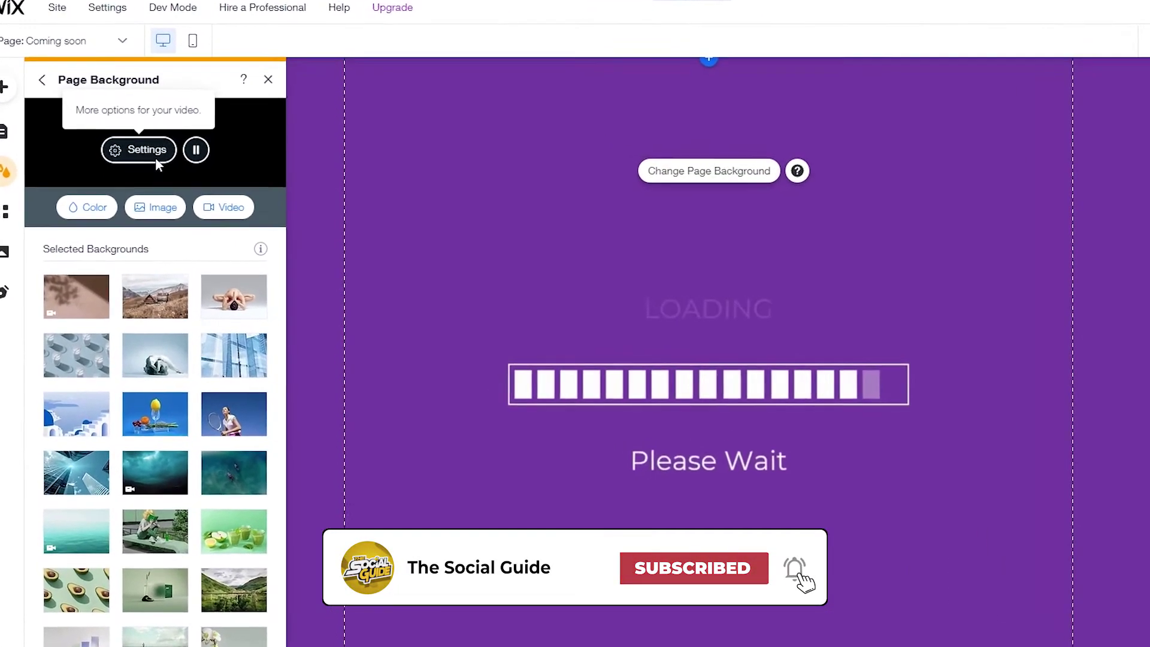
Step: Overlay the background video with the dense grid pattern, compare its Lighter and Darker variants, and keep Darker
left_click(156, 156)
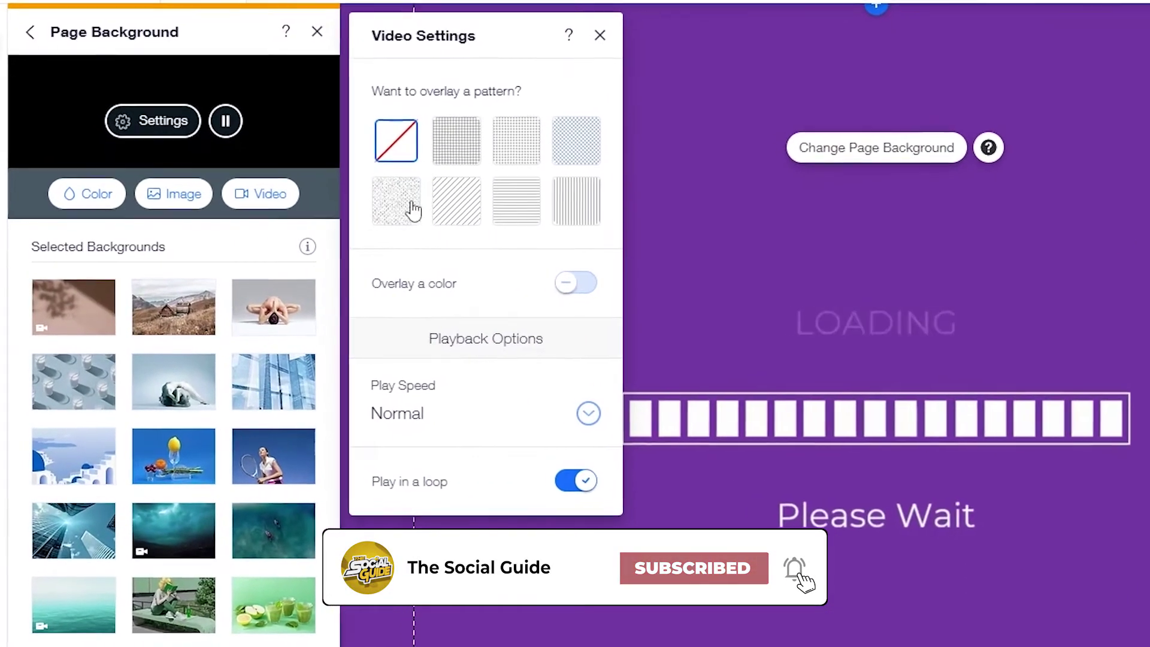
left_click(381, 176)
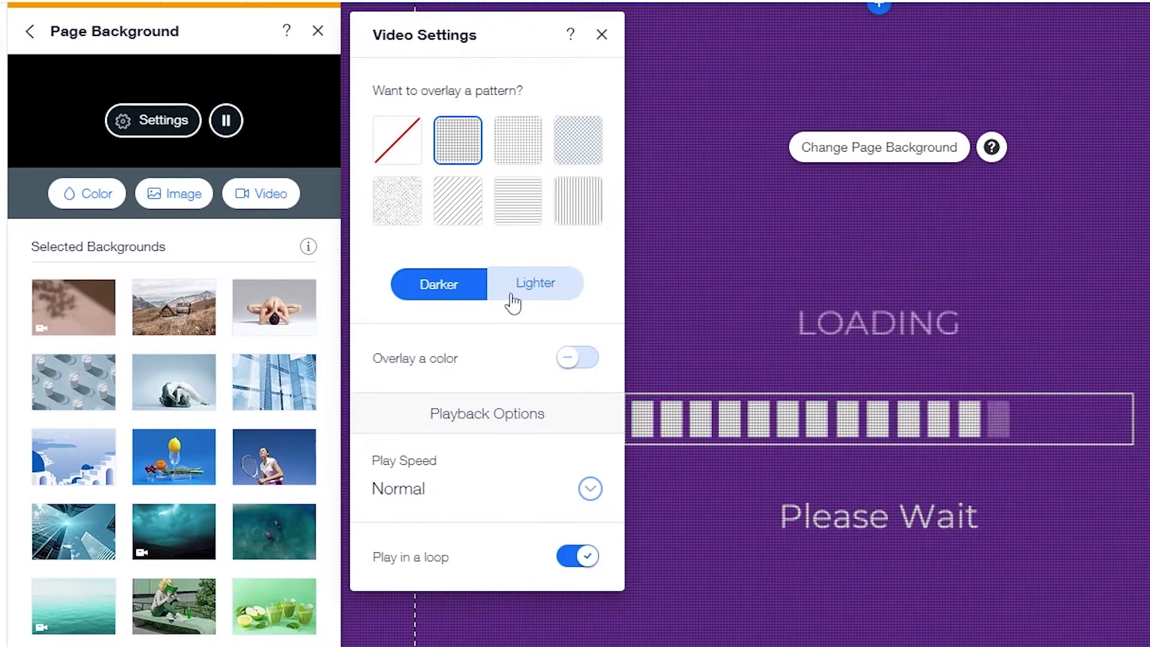
left_click(531, 293)
left_click(426, 293)
Step: Try a color overlay on the background video at different opacities, including 89%, and turn the overlay off
left_click(572, 361)
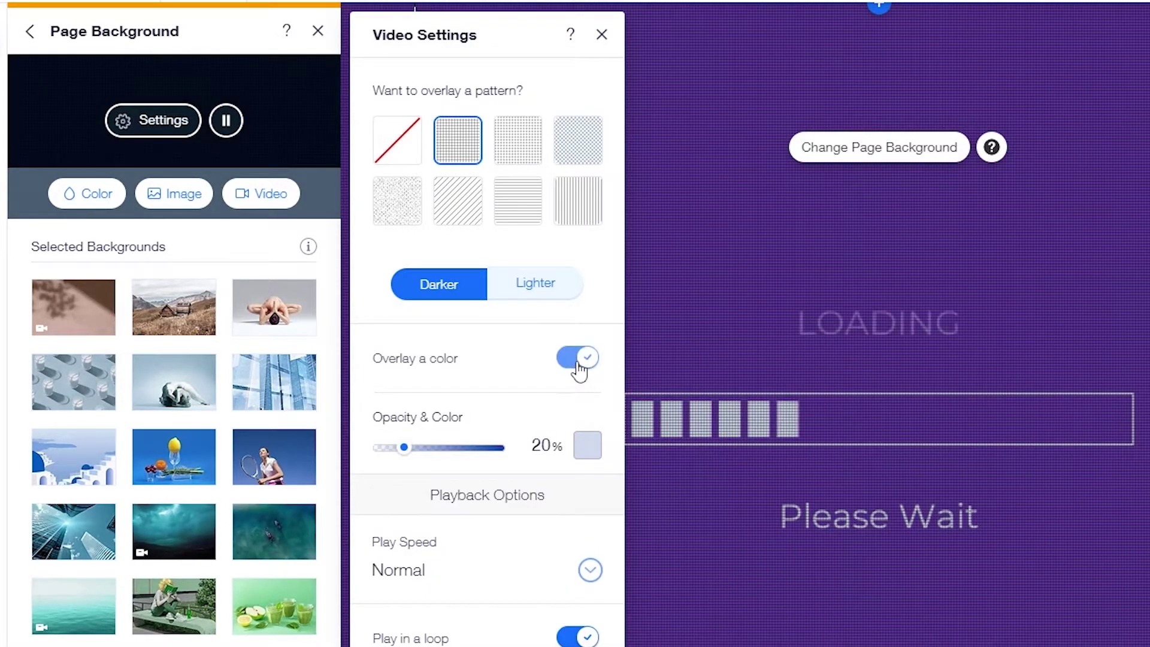
left_click(483, 448)
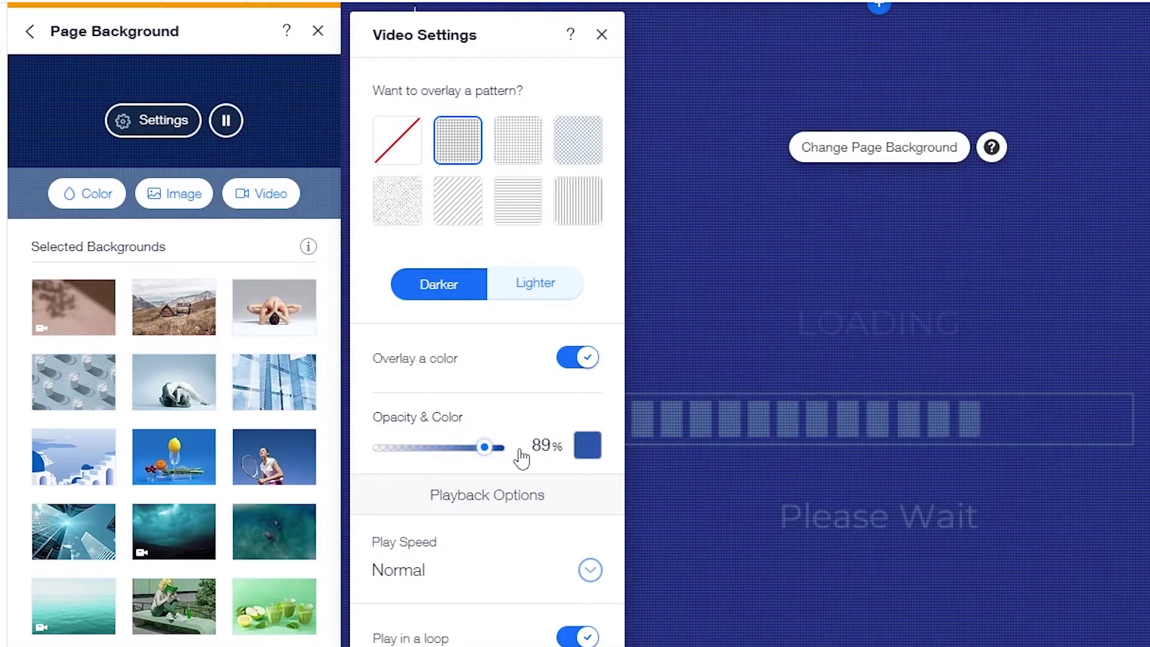
left_click(413, 447)
left_click(362, 444)
left_click(473, 308)
left_click(582, 362)
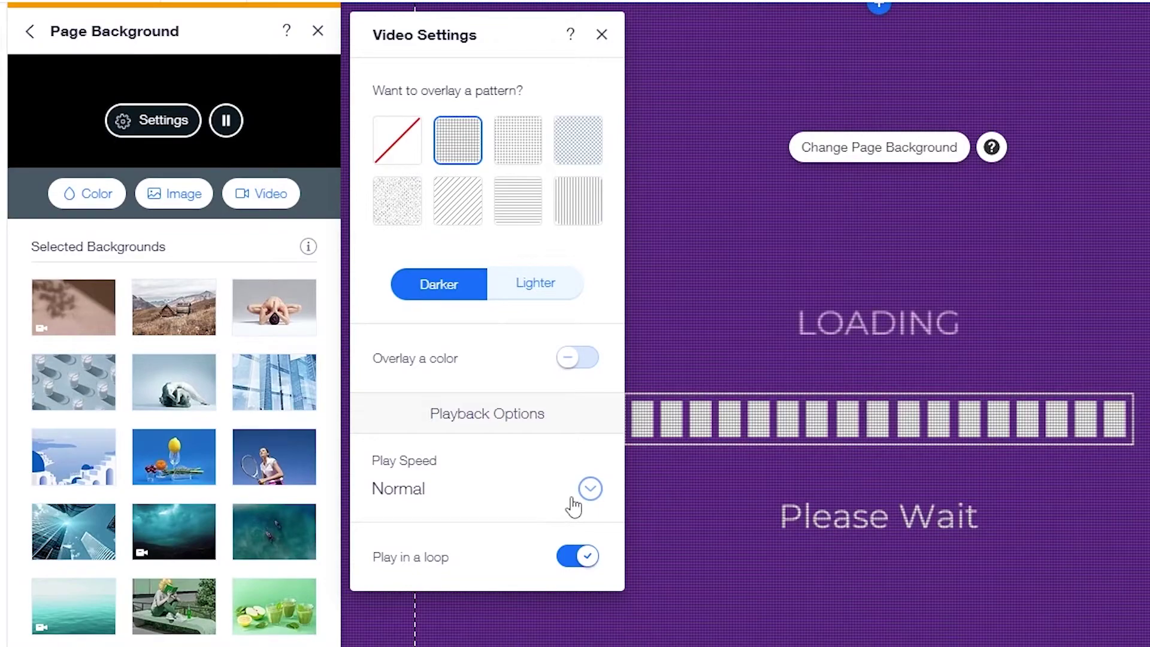
Step: Set the background video's play speed to 0.25x and finish editing the page background
left_click(573, 505)
left_click(481, 429)
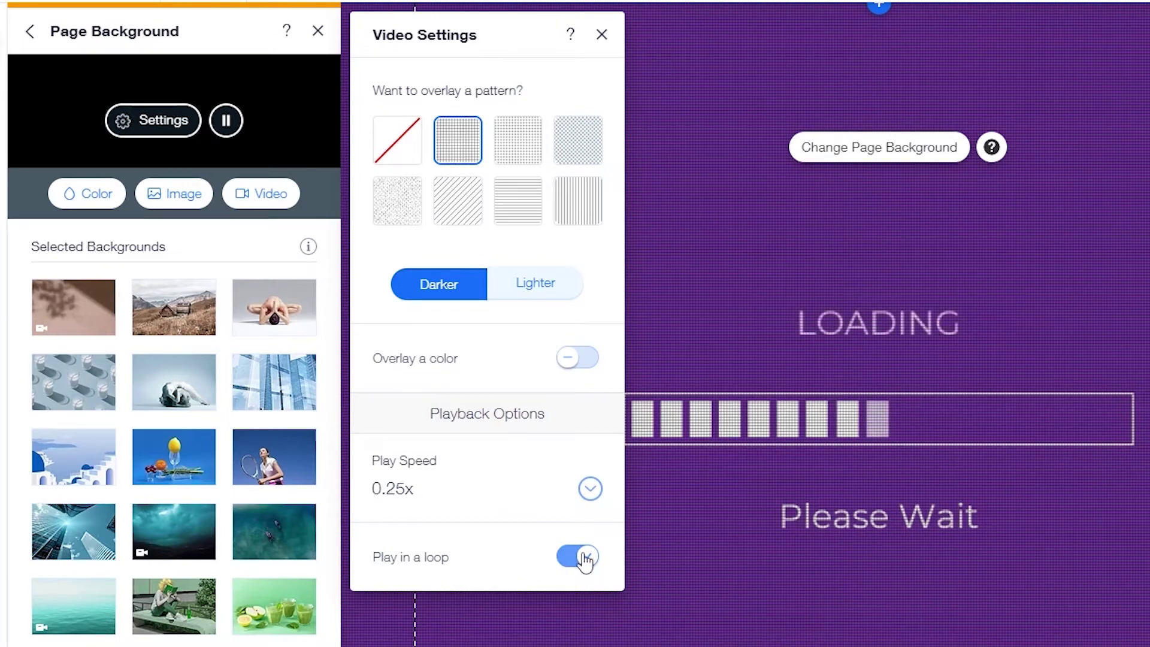
left_click(602, 34)
left_click(317, 31)
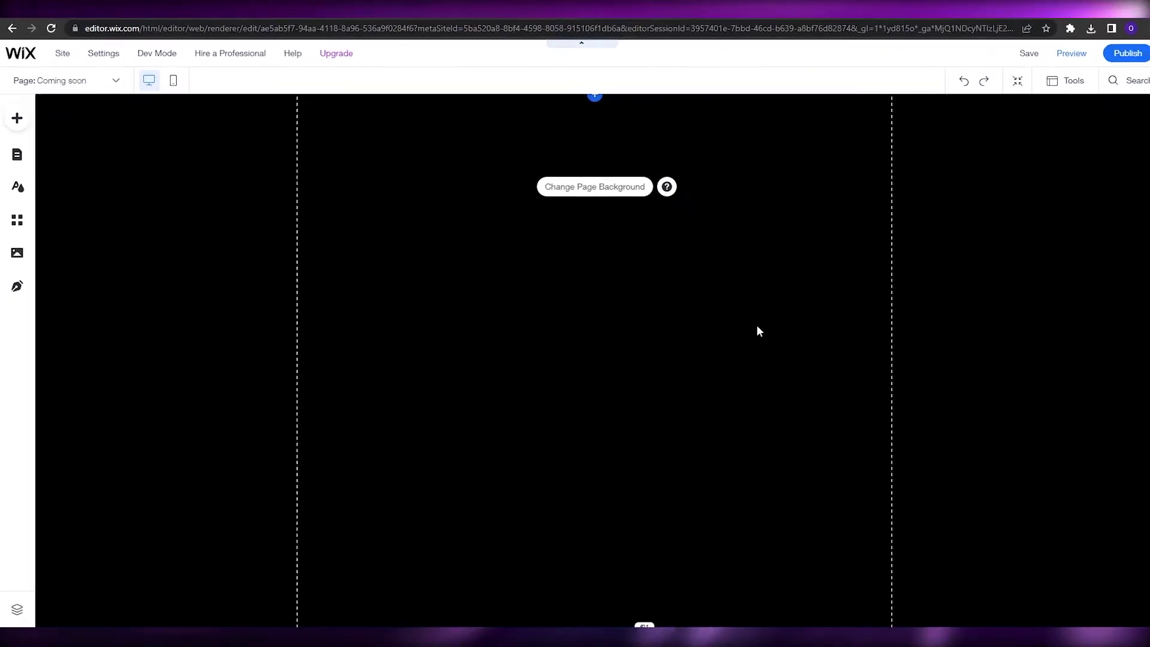
Step: Save the site with its free Wix domain and dismiss the save confirmation
left_click(1016, 55)
left_click(712, 442)
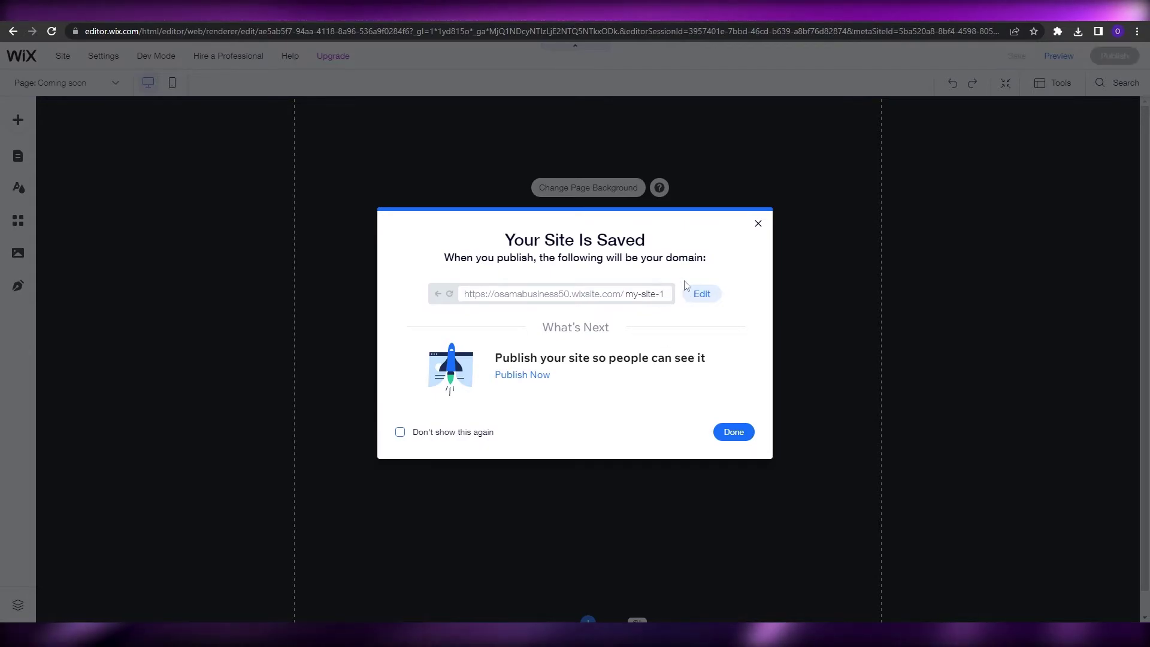
left_click(757, 224)
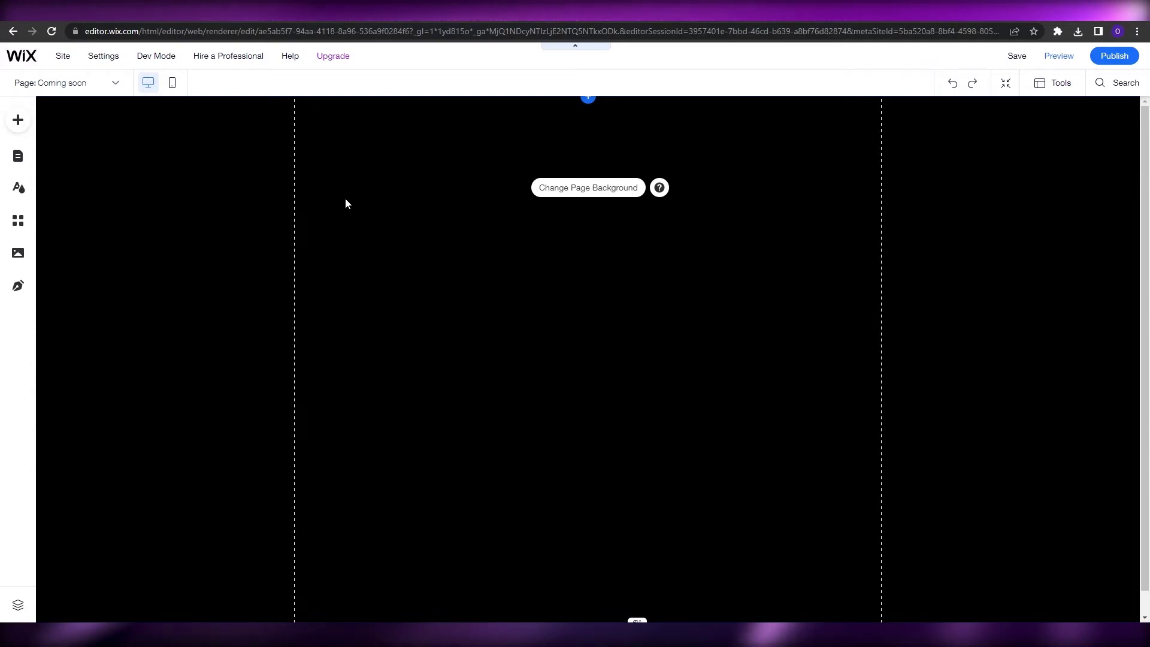
Step: Add the rounded light-blue Subscribe form from Contact & Forms and place it in the lower part of the page
left_click(18, 120)
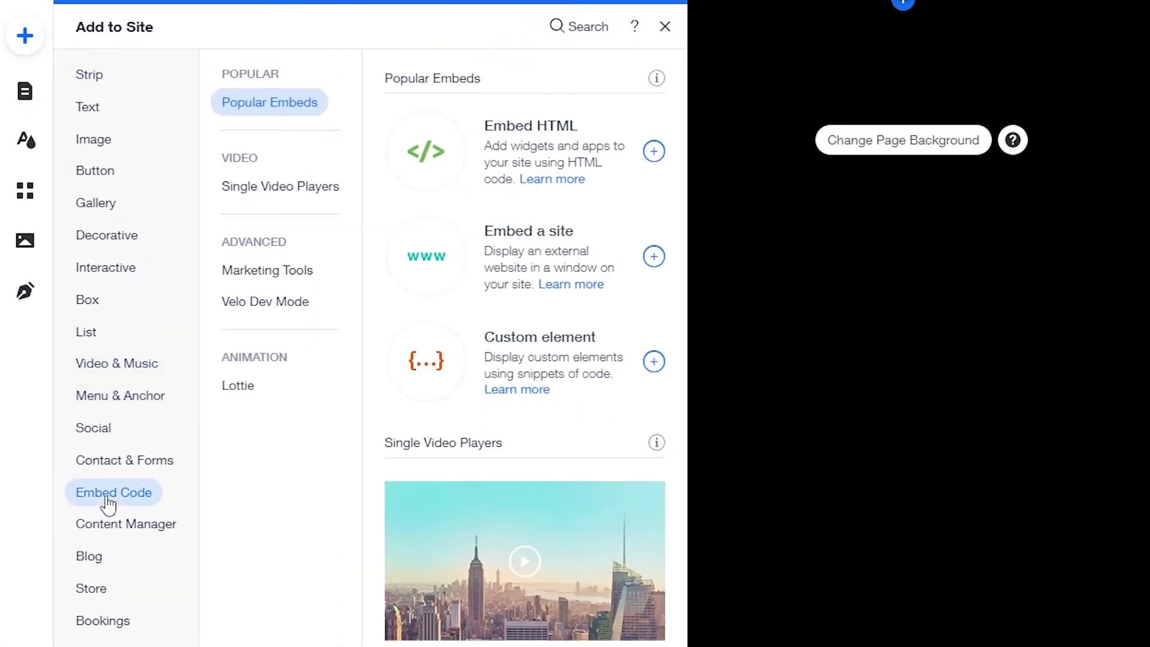
mouse_move(115, 473)
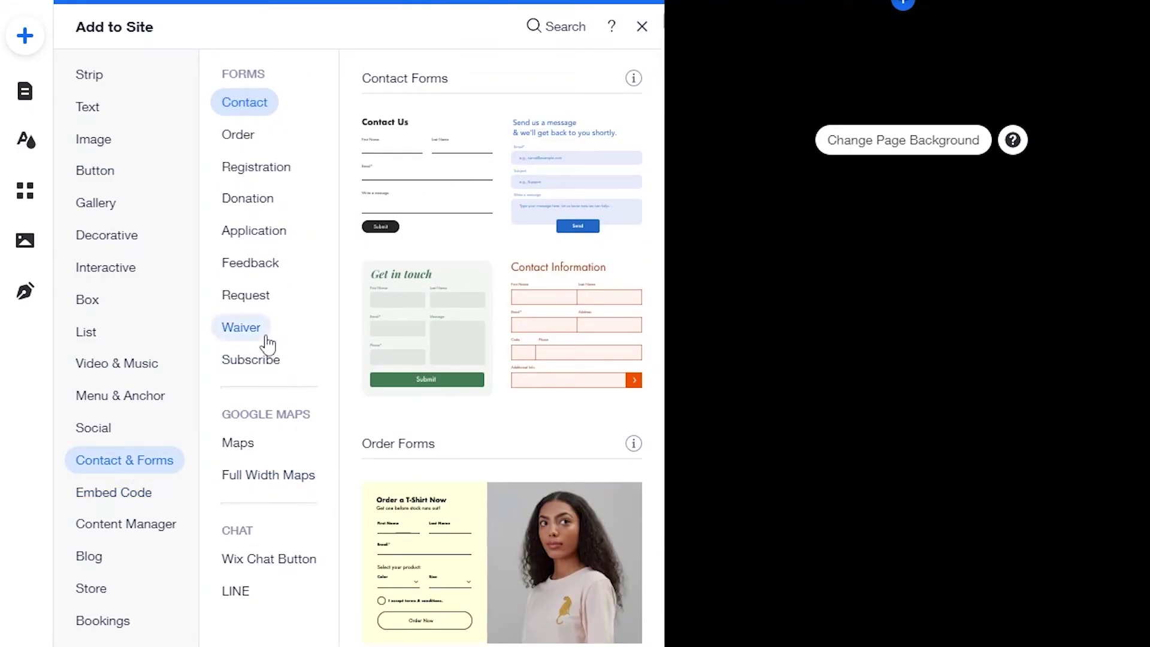
left_click(252, 367)
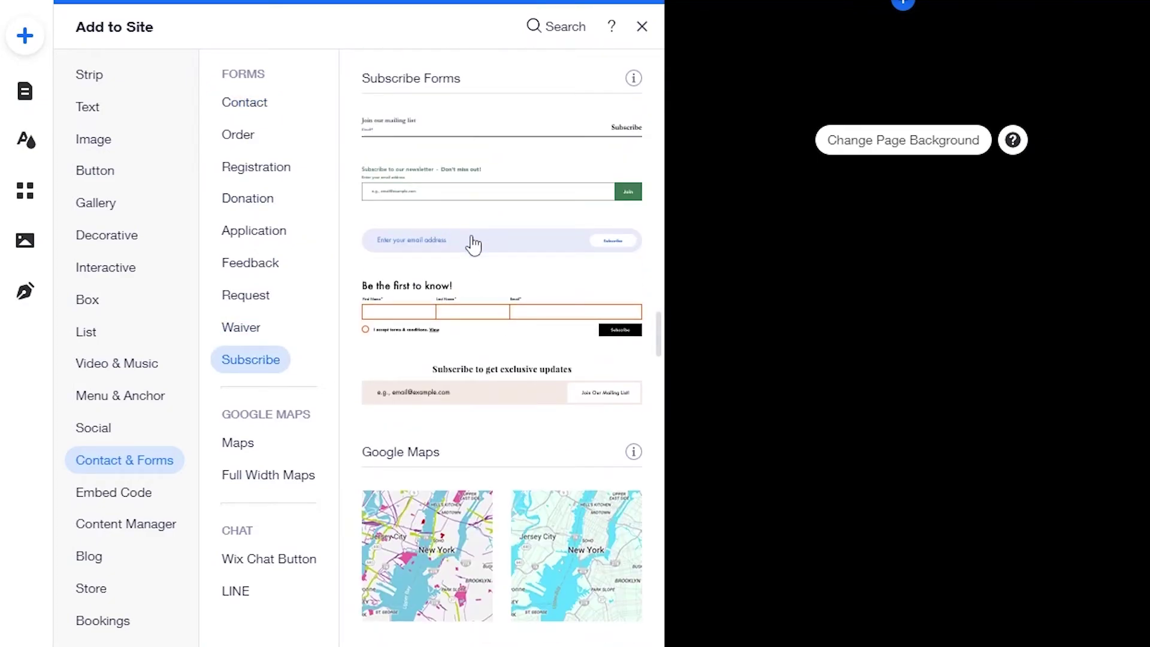
left_click(455, 244)
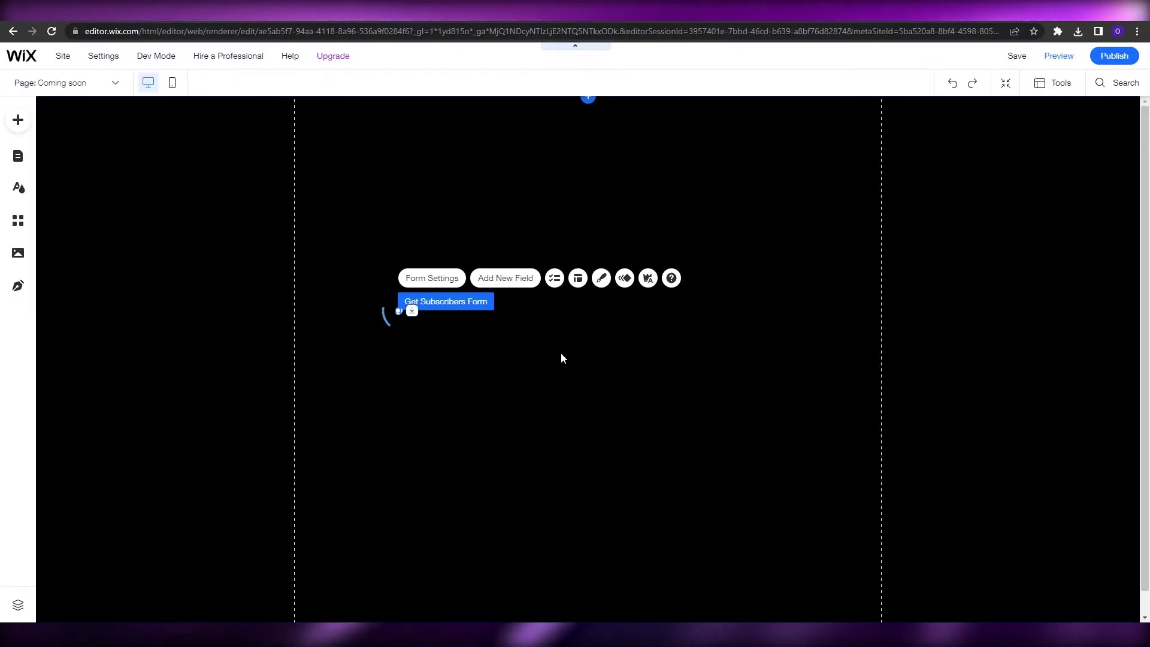
left_click_drag(668, 318, 667, 479)
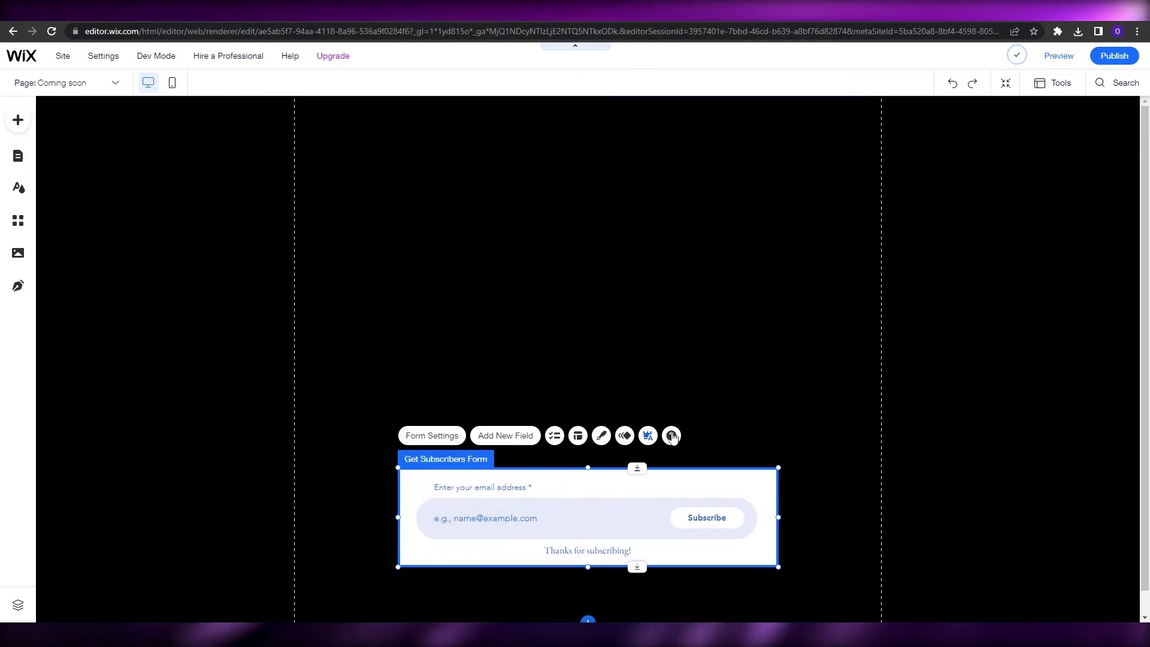
Step: Publish the site with the subscribe form and view the live page
left_click(806, 441)
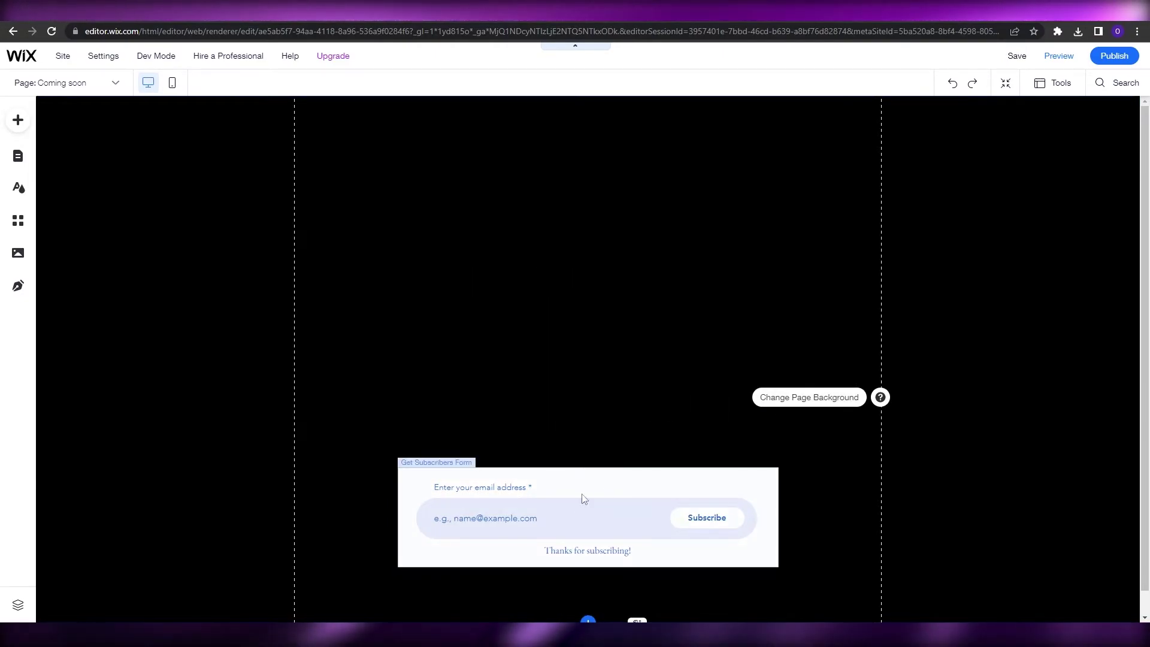
left_click(664, 488)
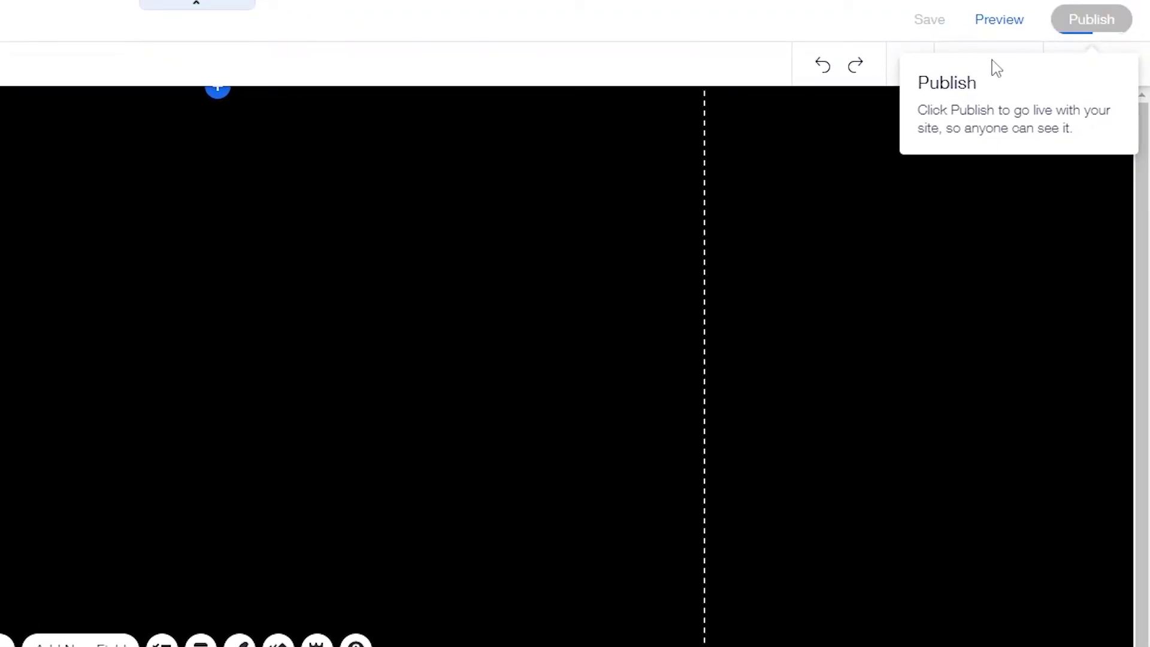
left_click(1091, 20)
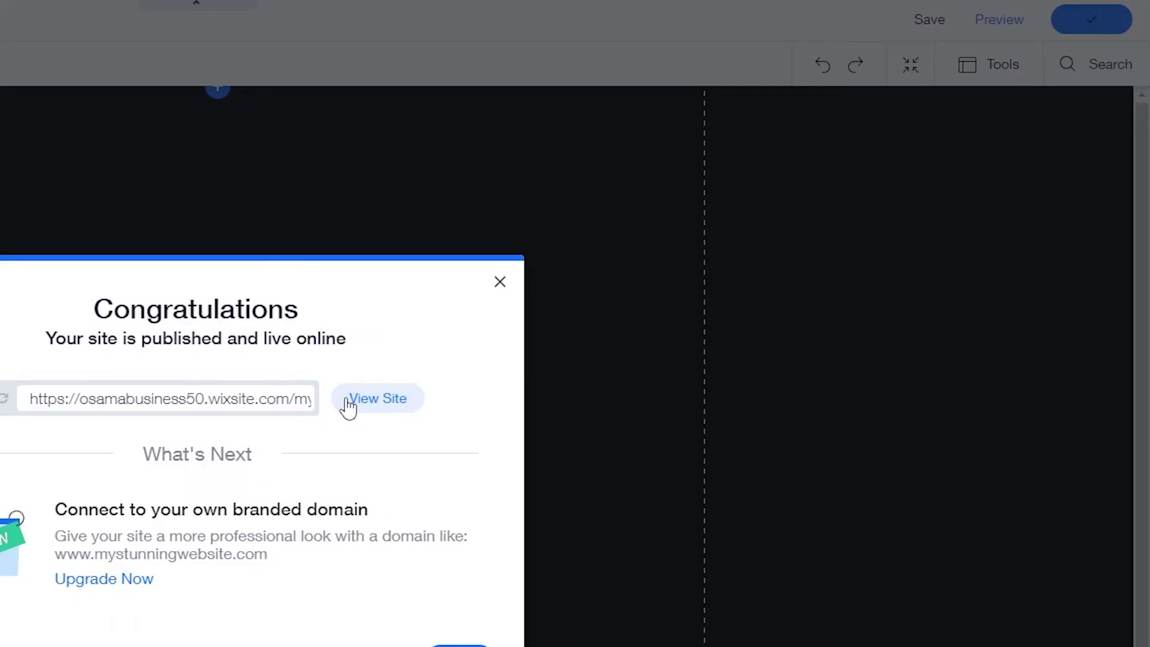
left_click(346, 399)
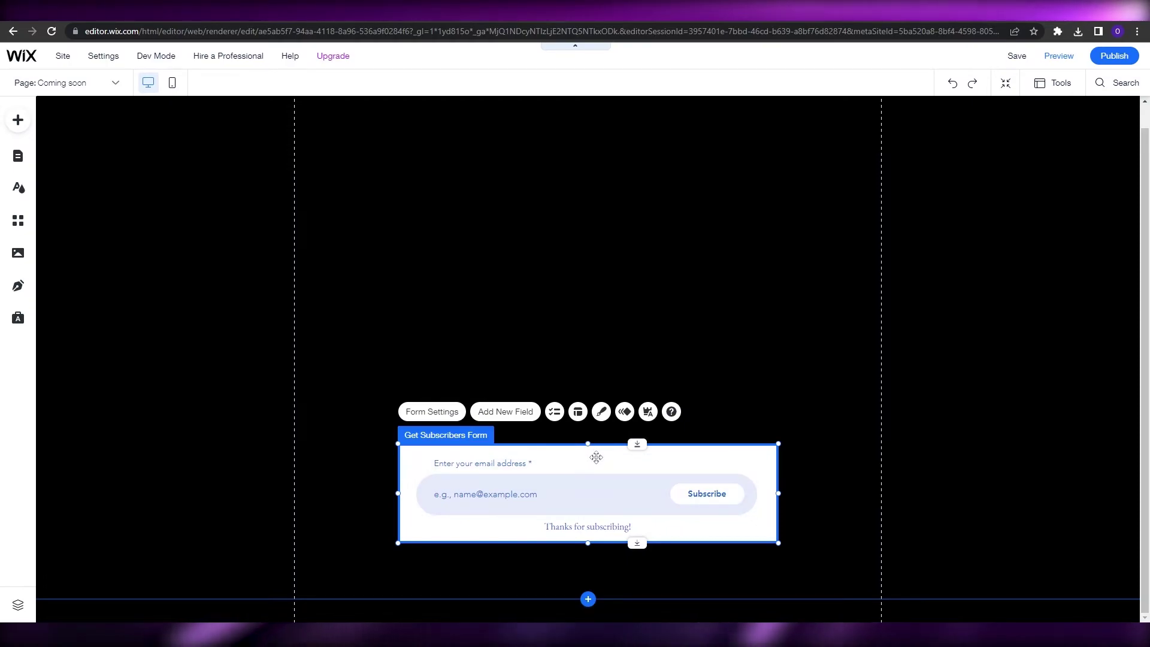
Step: Move the subscribe form slightly lower and fill its background with custom purple #76207C at about 58% opacity
left_click_drag(595, 457, 595, 483)
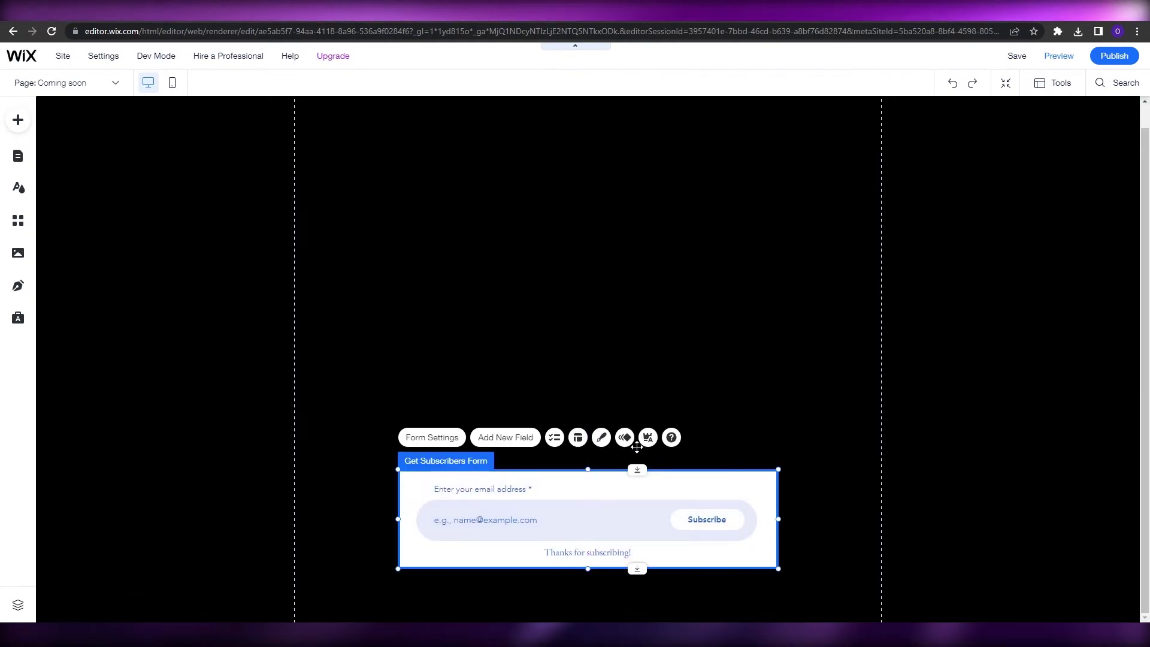
left_click(601, 437)
left_click(826, 547)
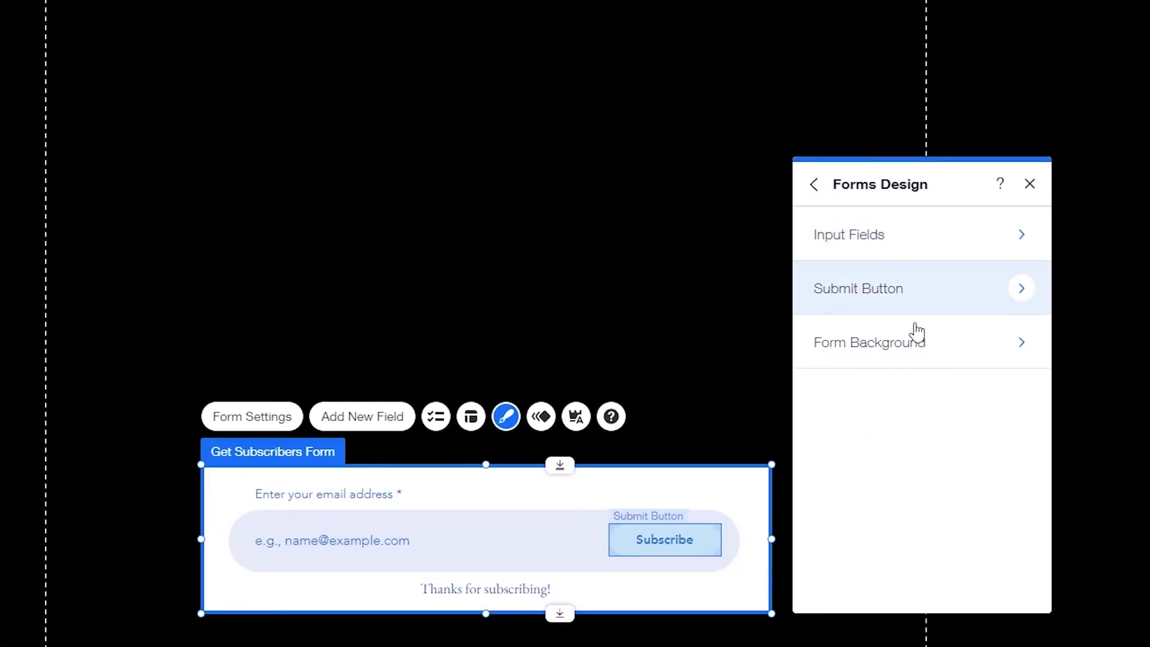
left_click(916, 342)
left_click(908, 238)
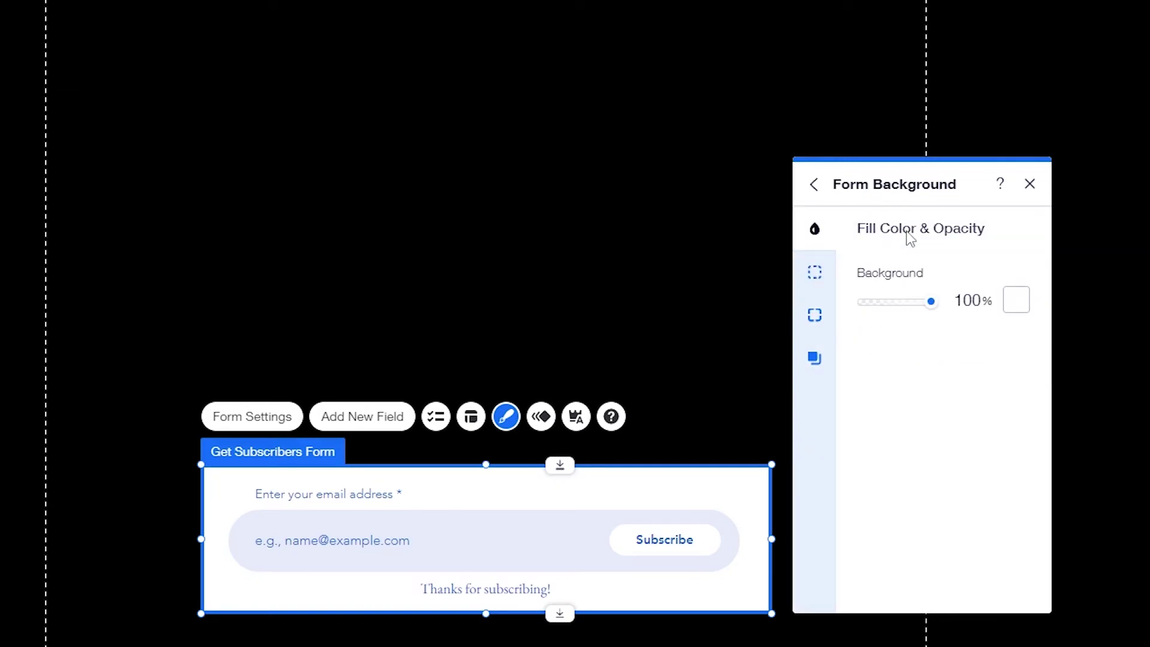
left_click(1024, 307)
left_click(1132, 456)
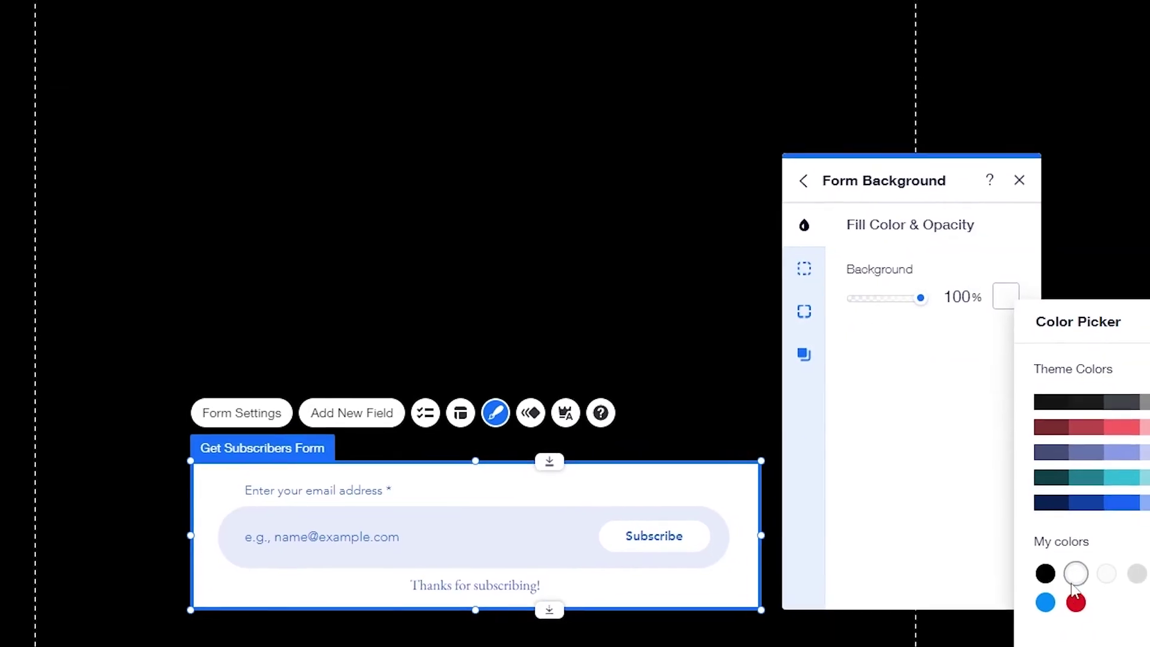
left_click(1067, 526)
mouse_move(1050, 333)
left_mouse_down()
mouse_move(1069, 346)
mouse_move(1065, 366)
left_mouse_up()
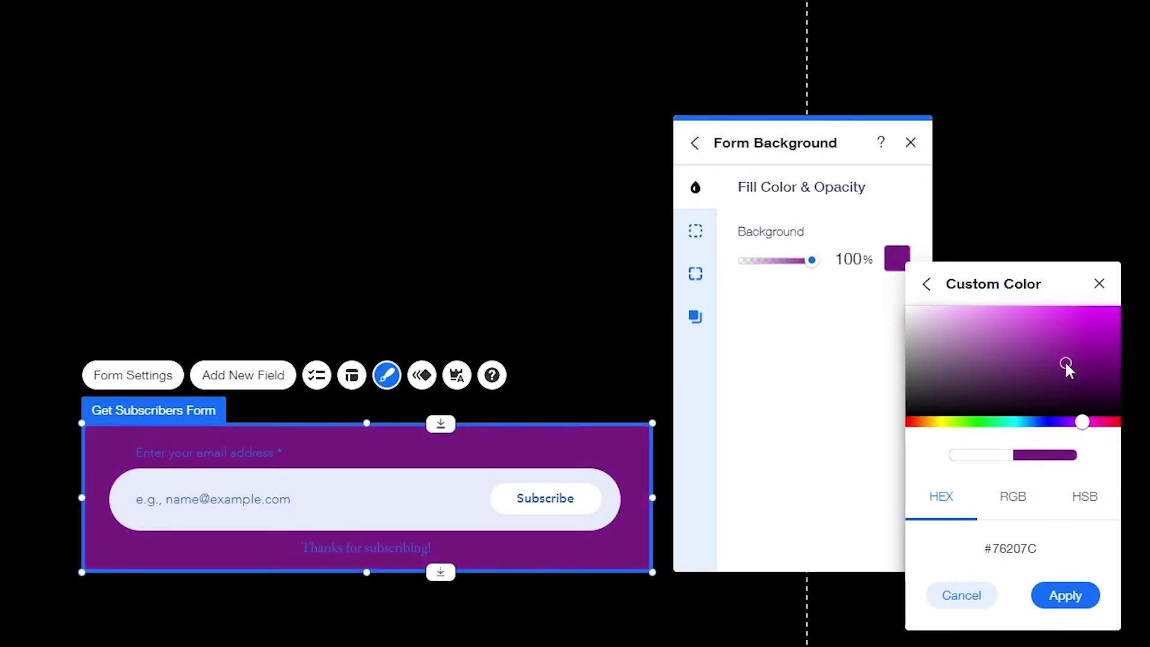
left_click(1067, 595)
left_click(804, 267)
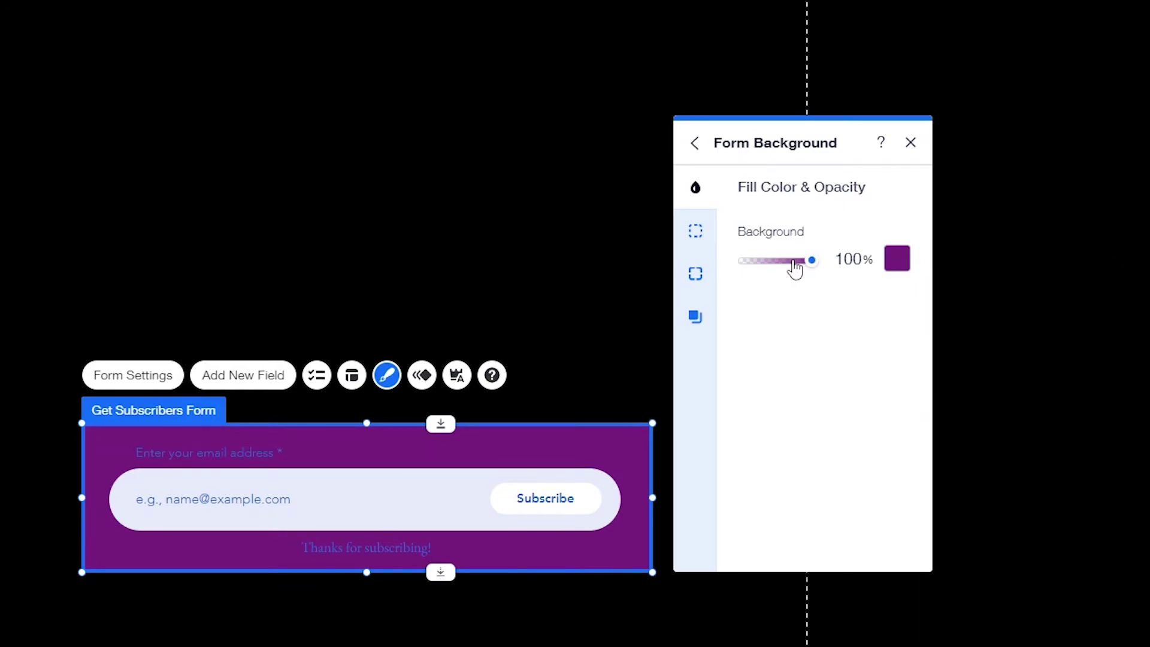
left_click_drag(792, 267, 789, 267)
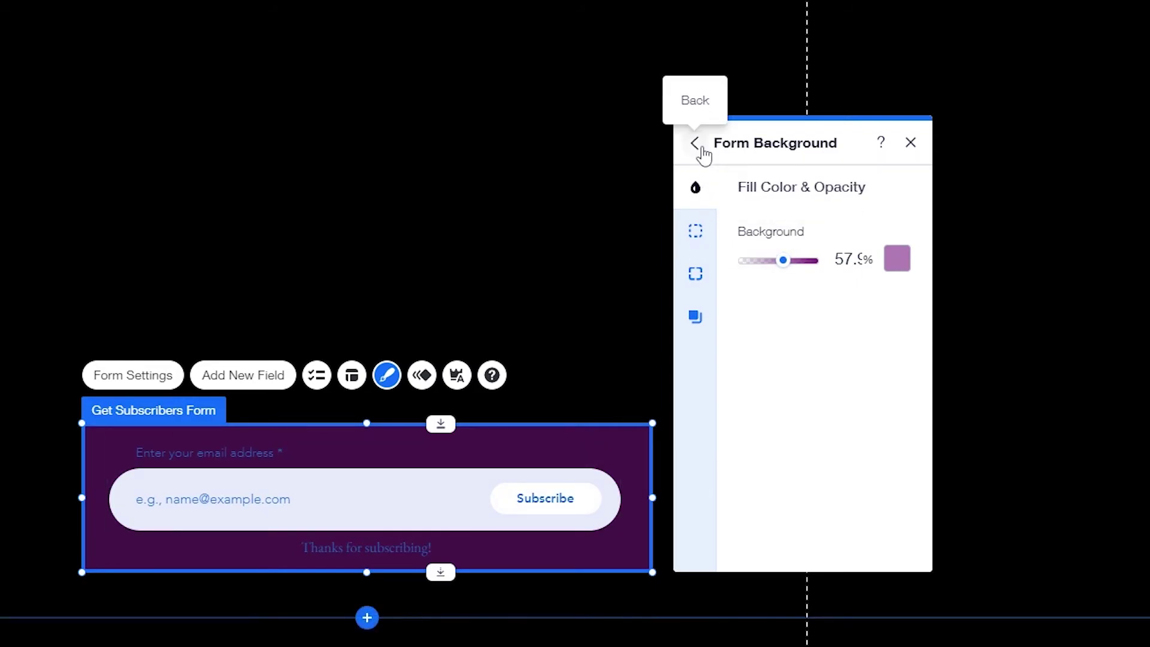
Step: Set the form's field title and required mark to white (#FFFFFF) in the Input Fields text design
left_click(702, 155)
left_click(731, 192)
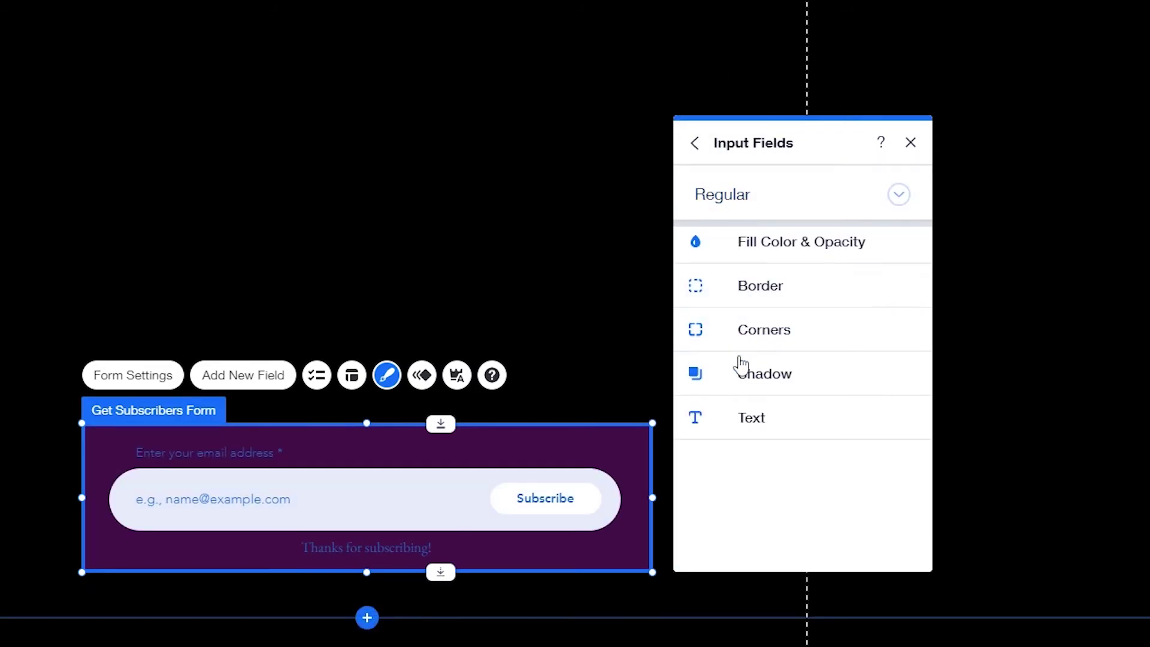
left_click(758, 434)
left_click(895, 326)
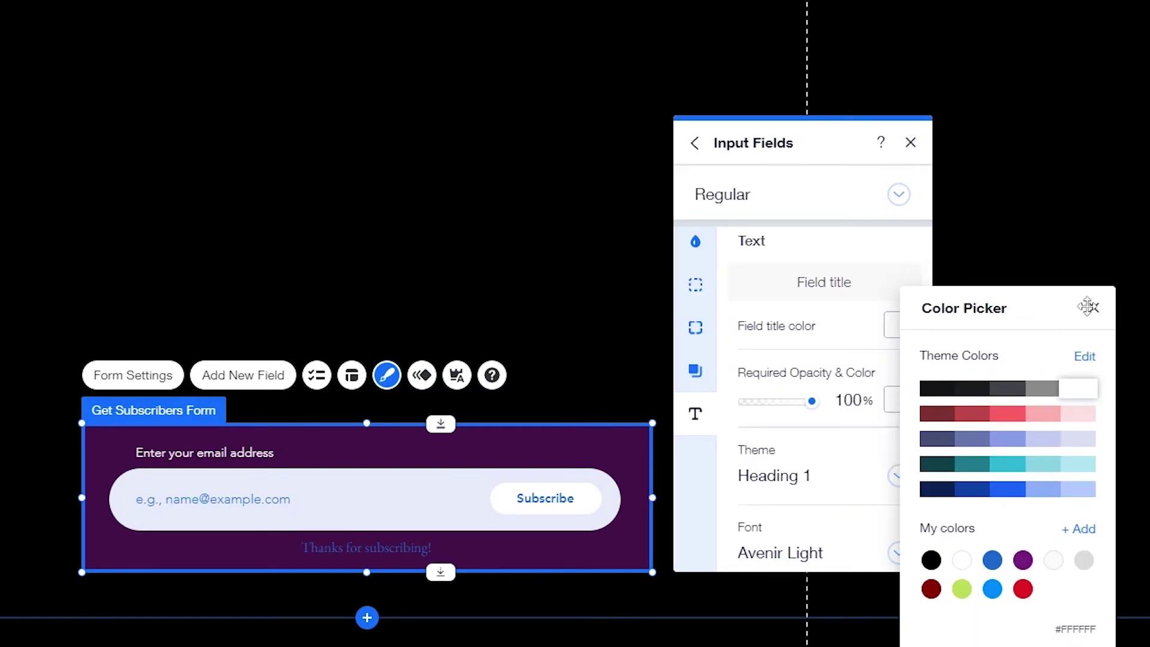
left_click(1090, 316)
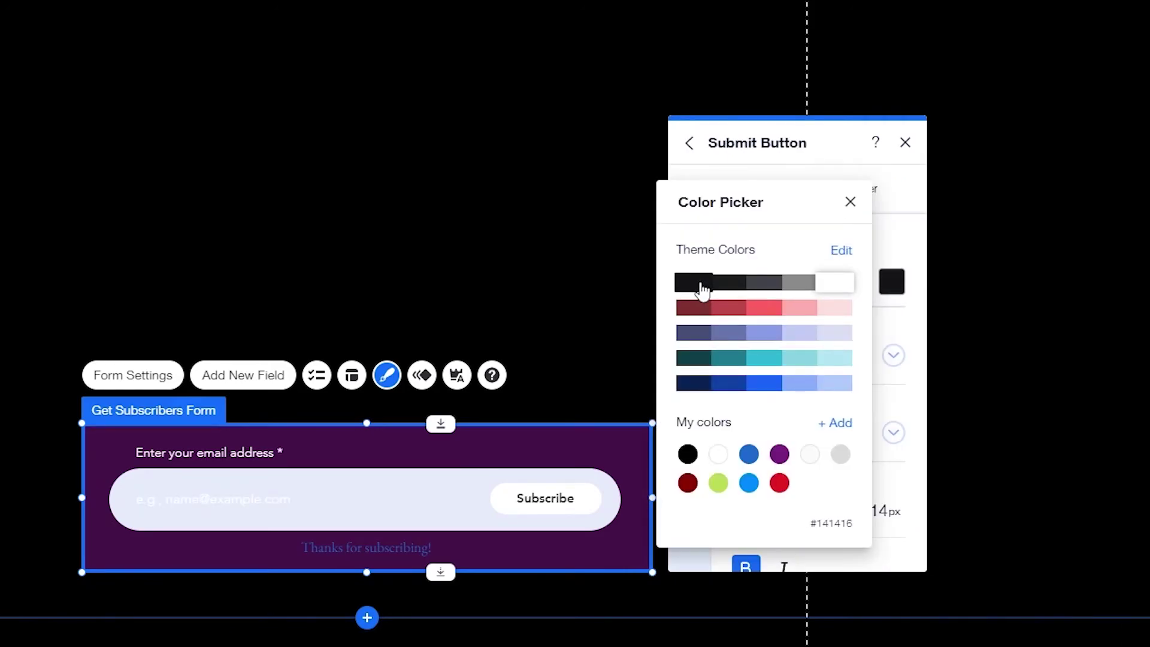
Step: Set the submit button text and the email field's placeholder text to near-black #141416
left_click(898, 173)
scroll(867, 354, "down", 1)
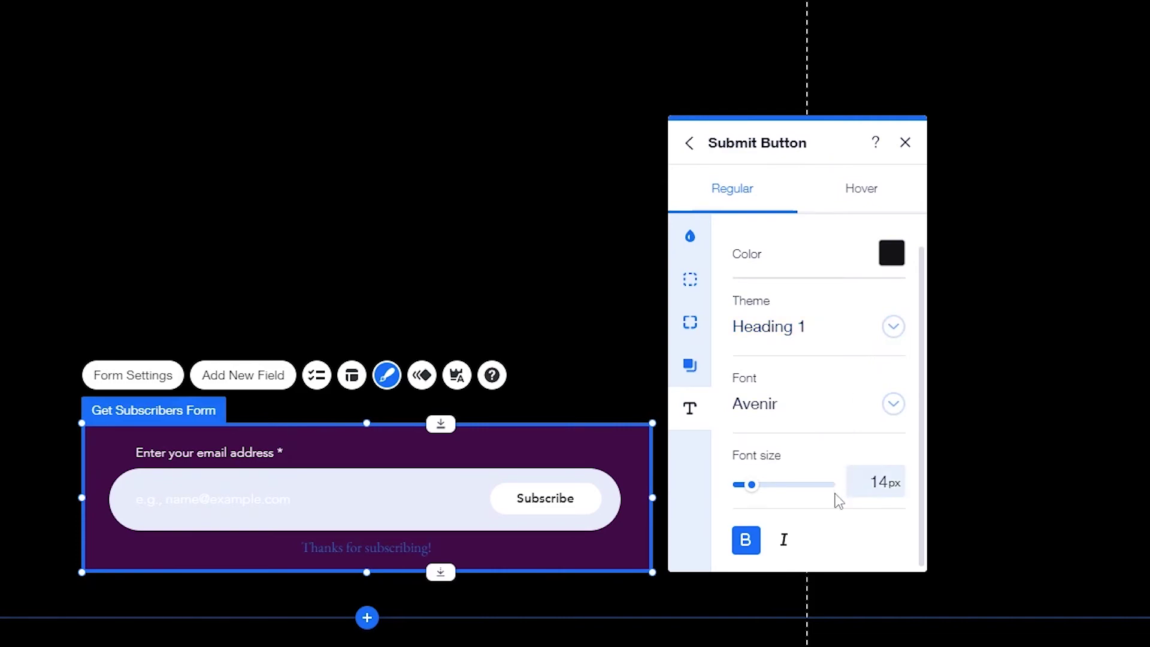
scroll(835, 515, "up", 1)
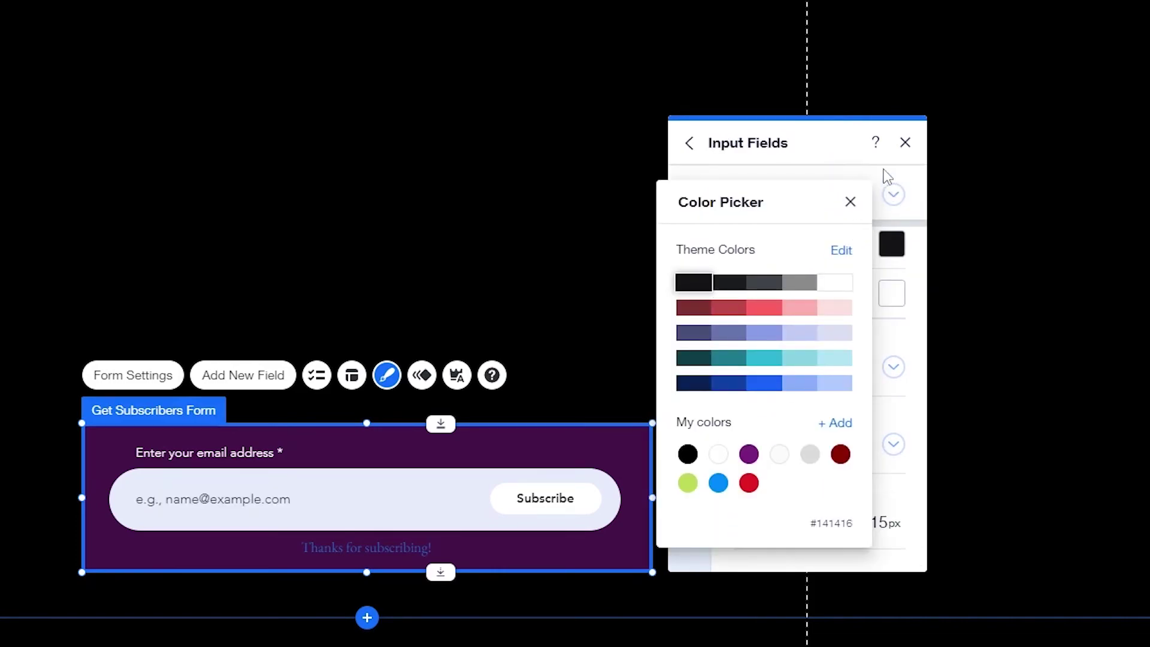
left_click(851, 202)
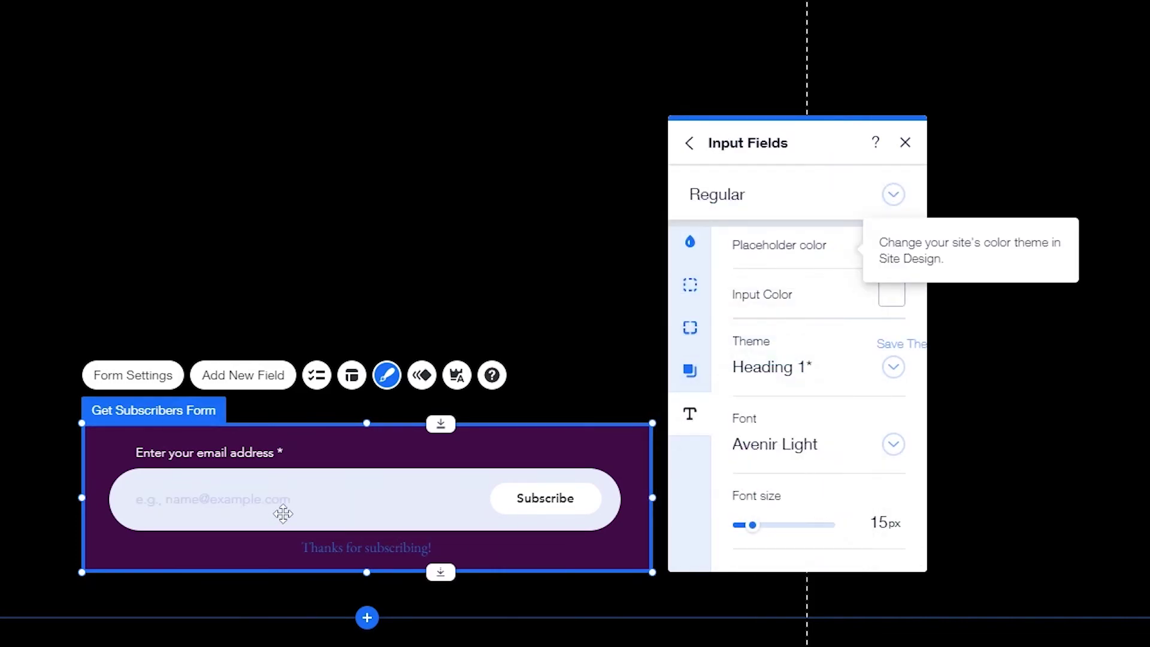
left_click(904, 142)
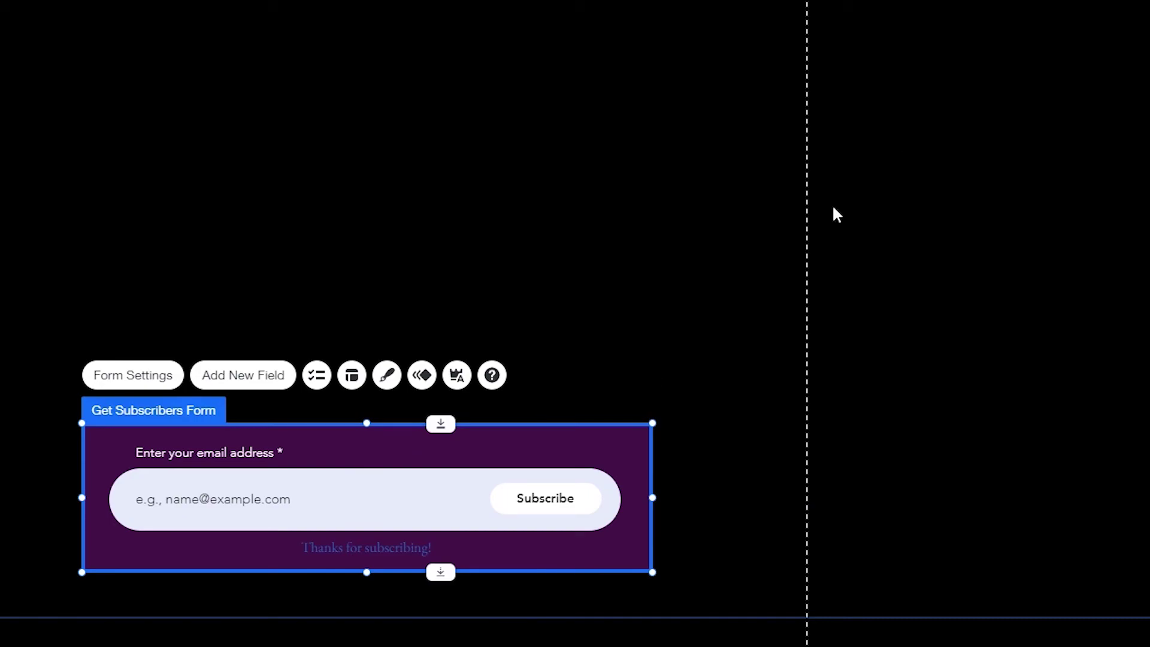
Step: Recolor the form's "Thanks for subscribing!" success message and change its font to Open Sans
left_click(359, 549)
left_click(258, 495)
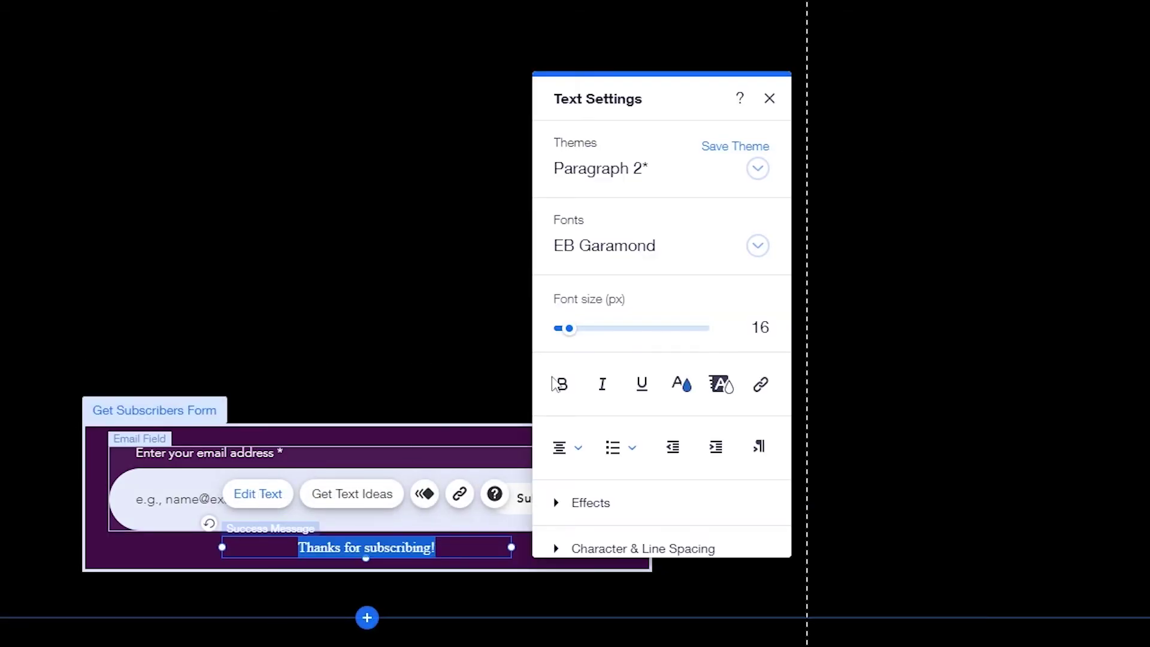
left_click(681, 384)
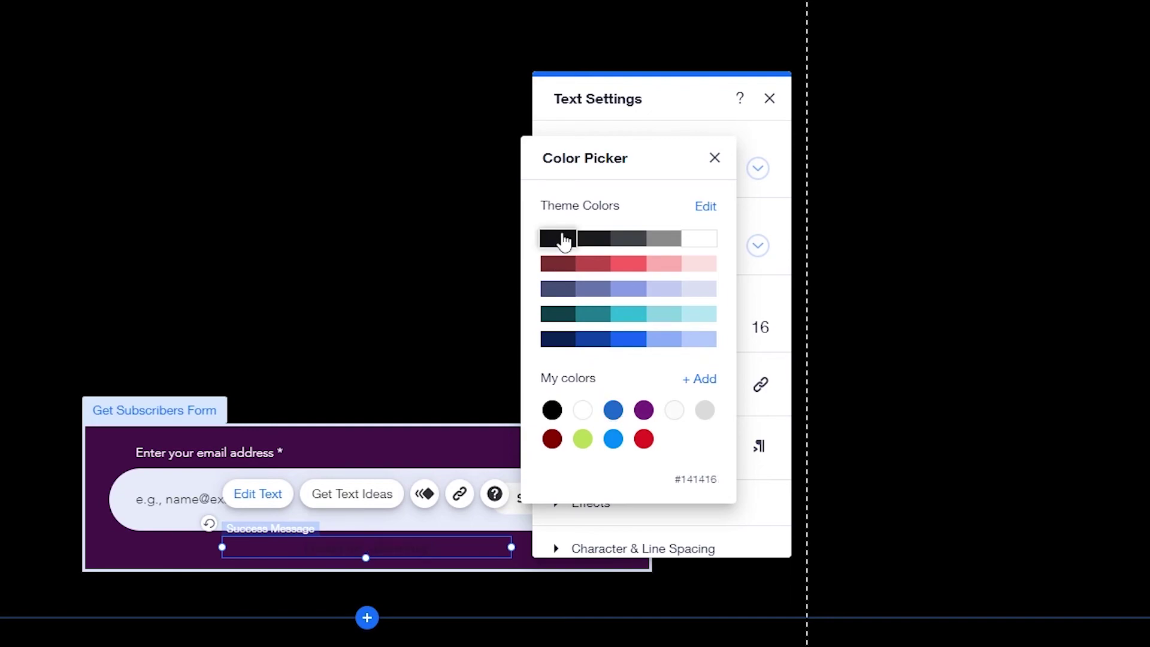
left_click(715, 158)
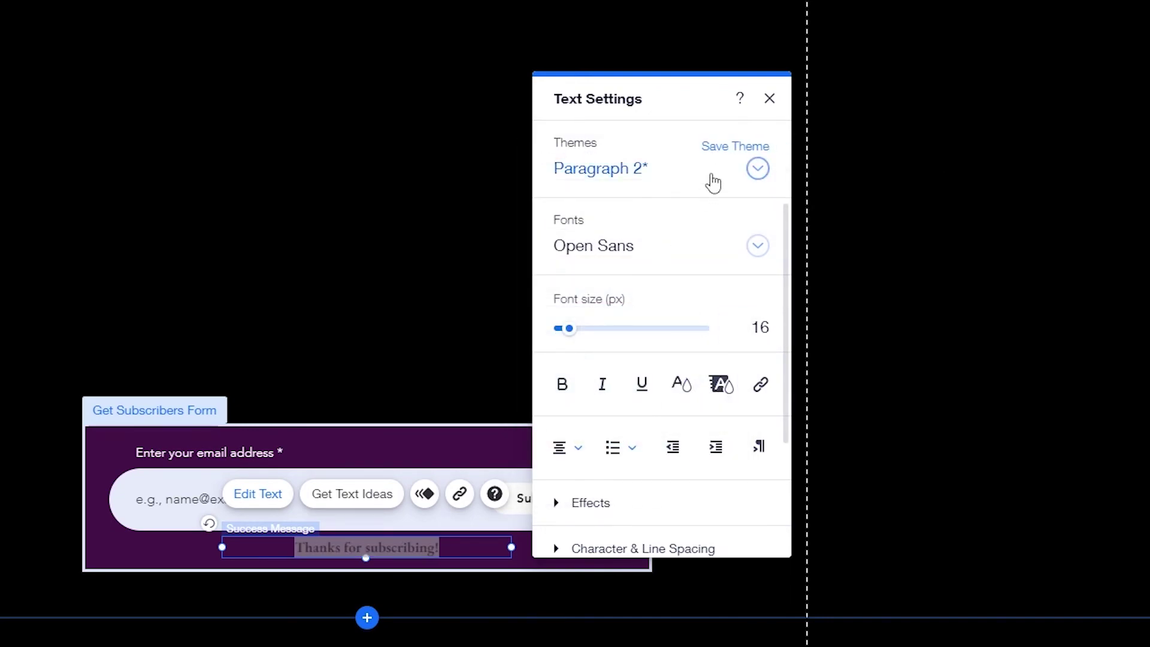
Step: Finish editing the form's success message, save the site without publishing it, and dismiss the save confirmation
key("Escape")
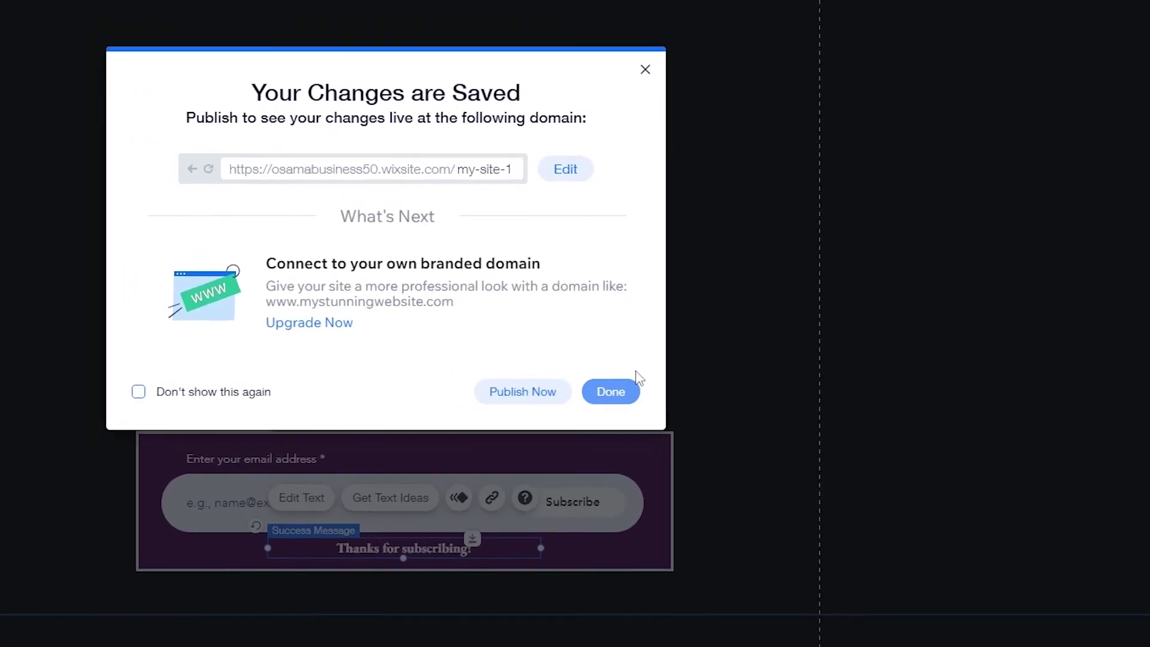
left_click(608, 390)
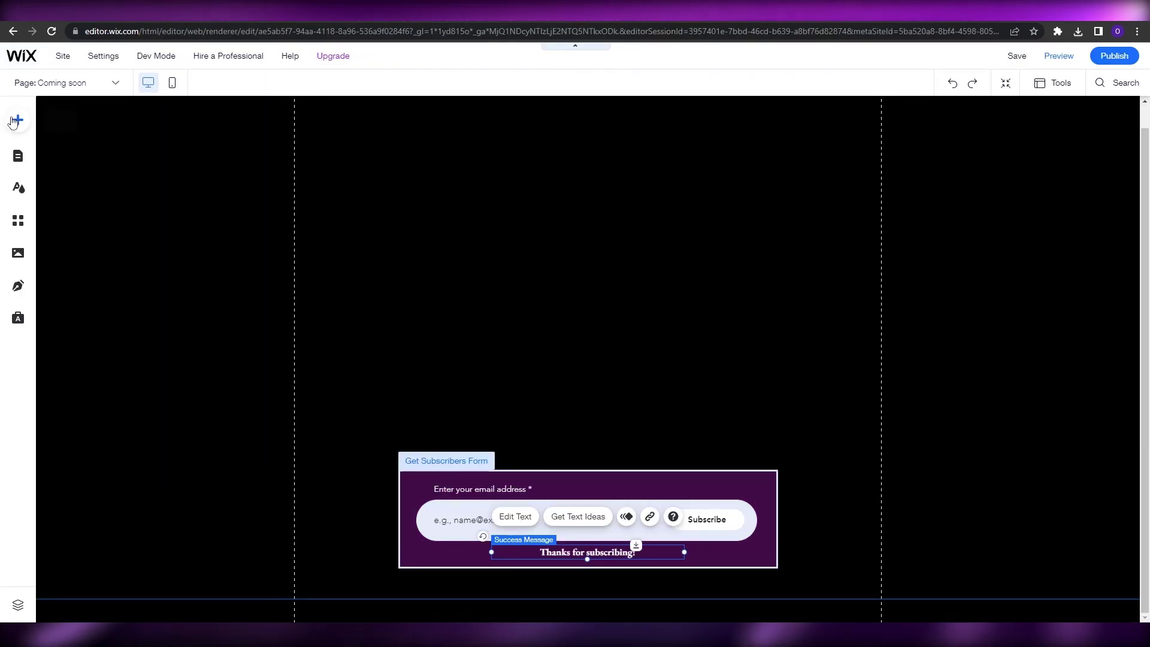
Step: Set who can view the Coming soon page to Password Holders in its permissions, without entering a password, and close the page settings
left_click(16, 120)
left_click(17, 157)
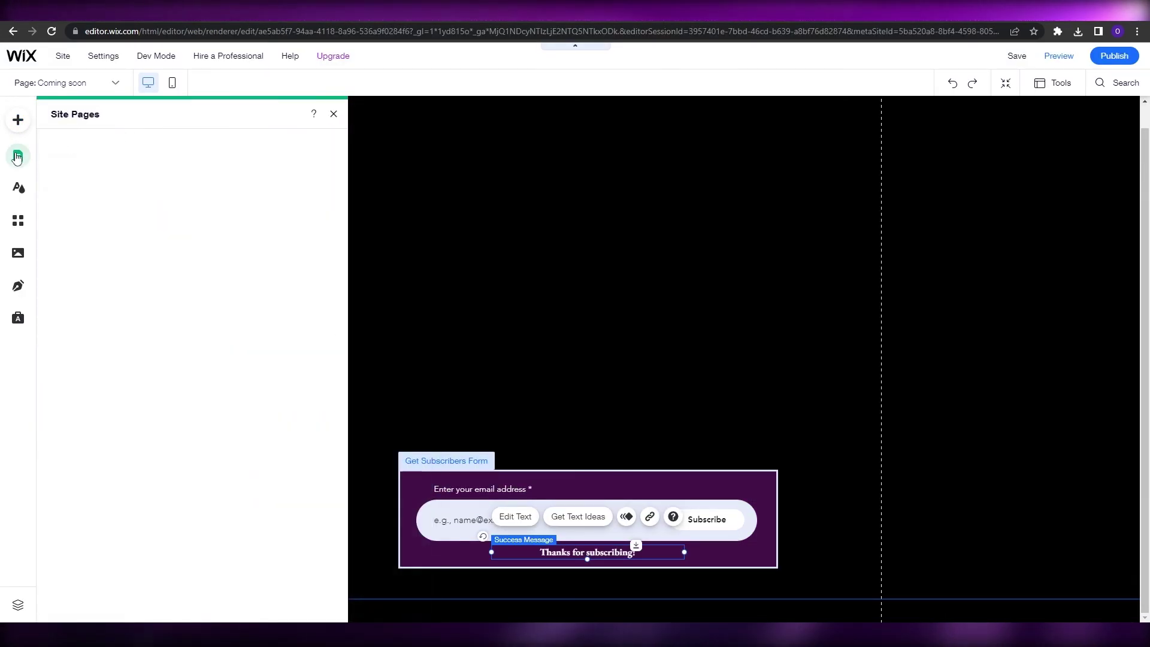
left_click(312, 177)
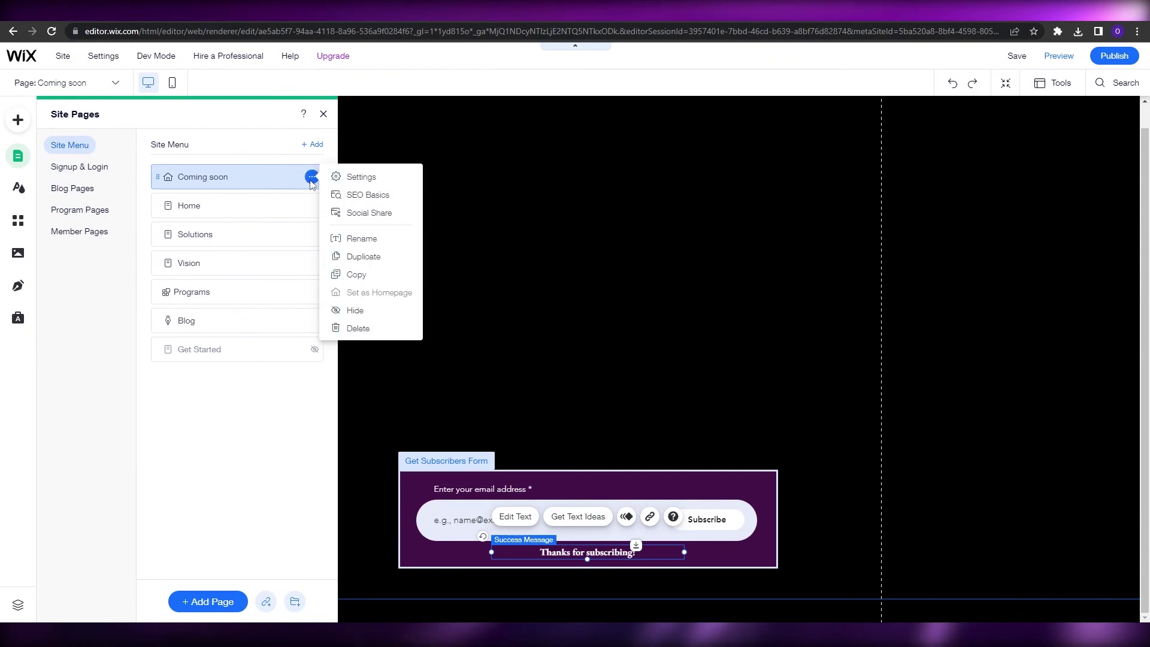
left_click(366, 178)
left_click(503, 148)
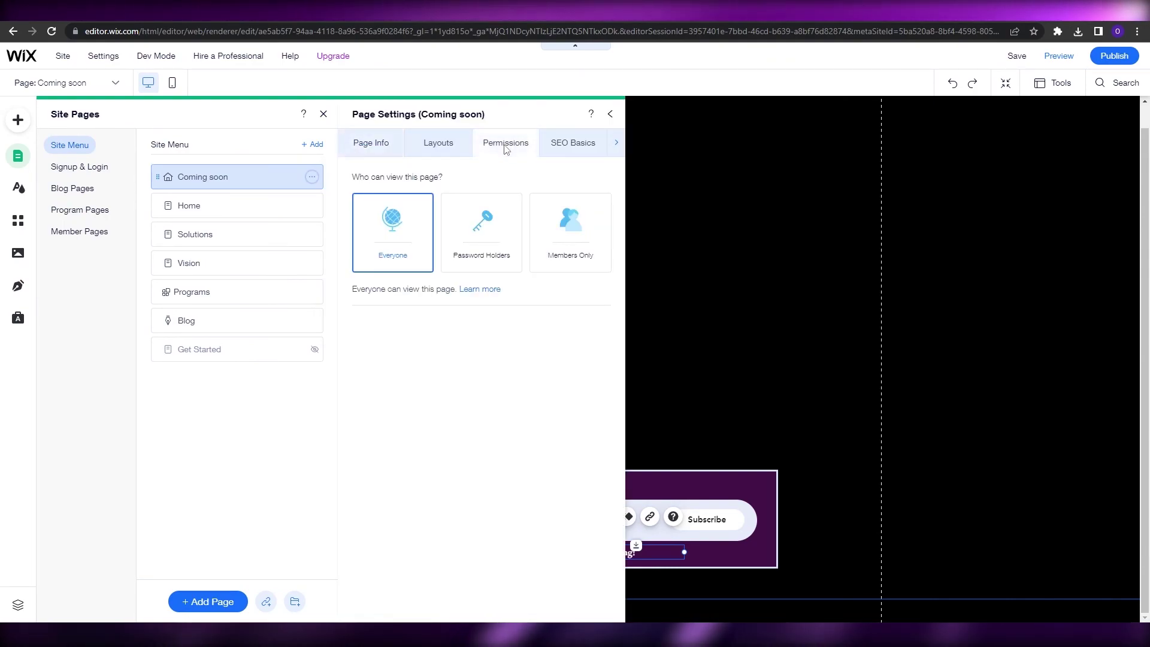
left_click(492, 256)
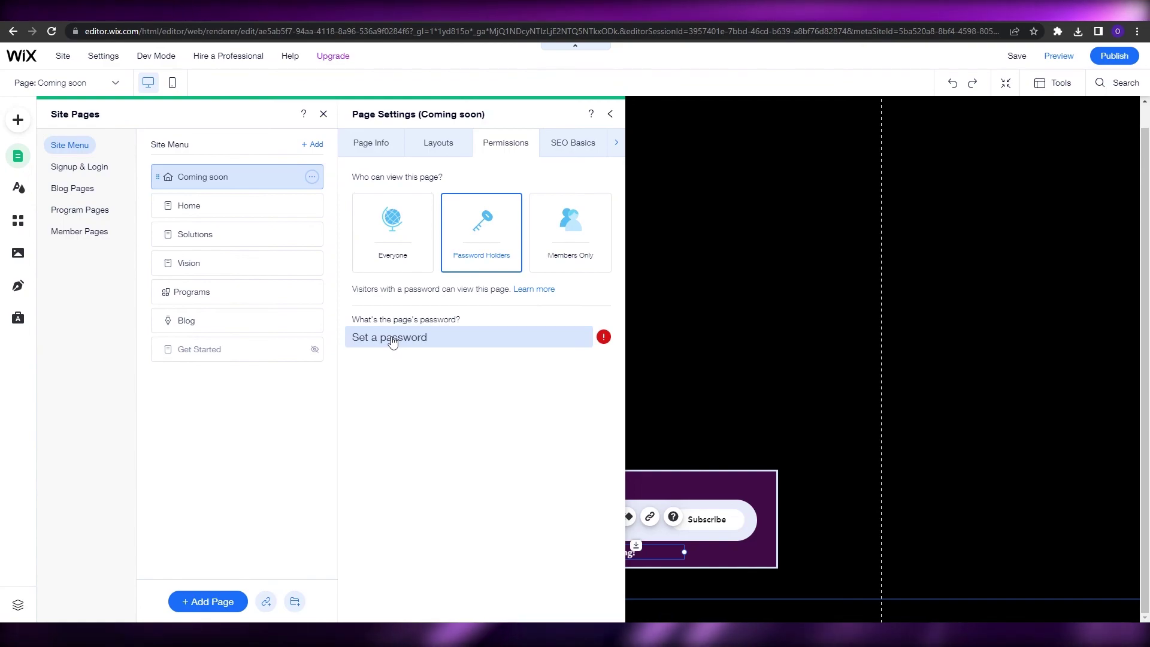
left_click(616, 117)
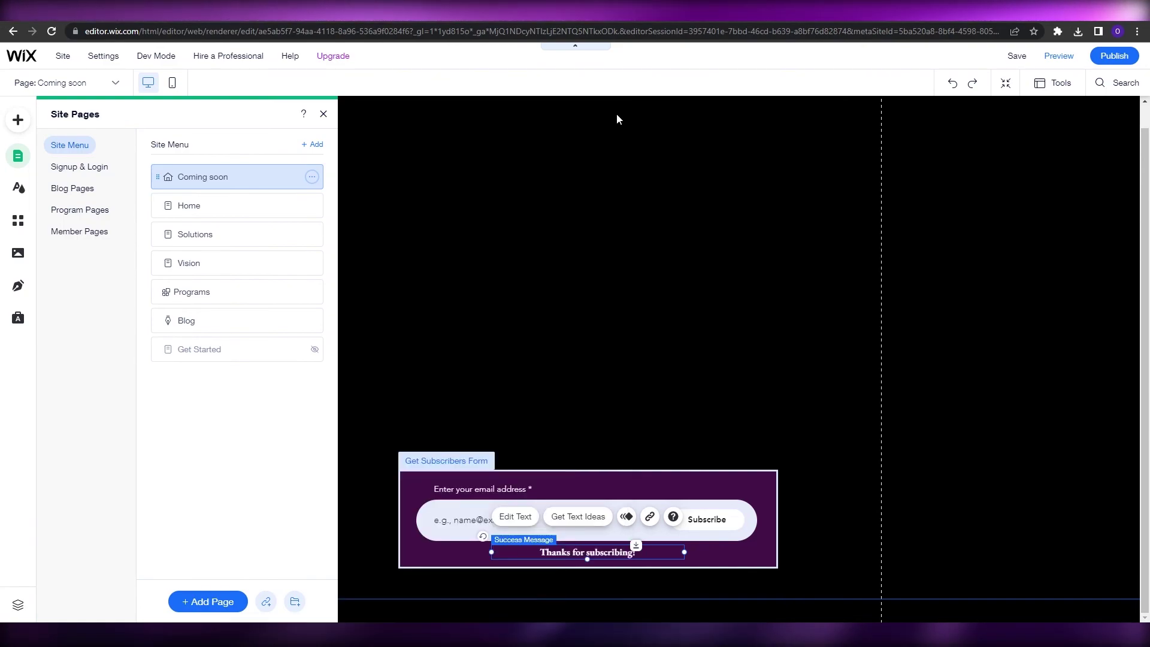
left_click(323, 115)
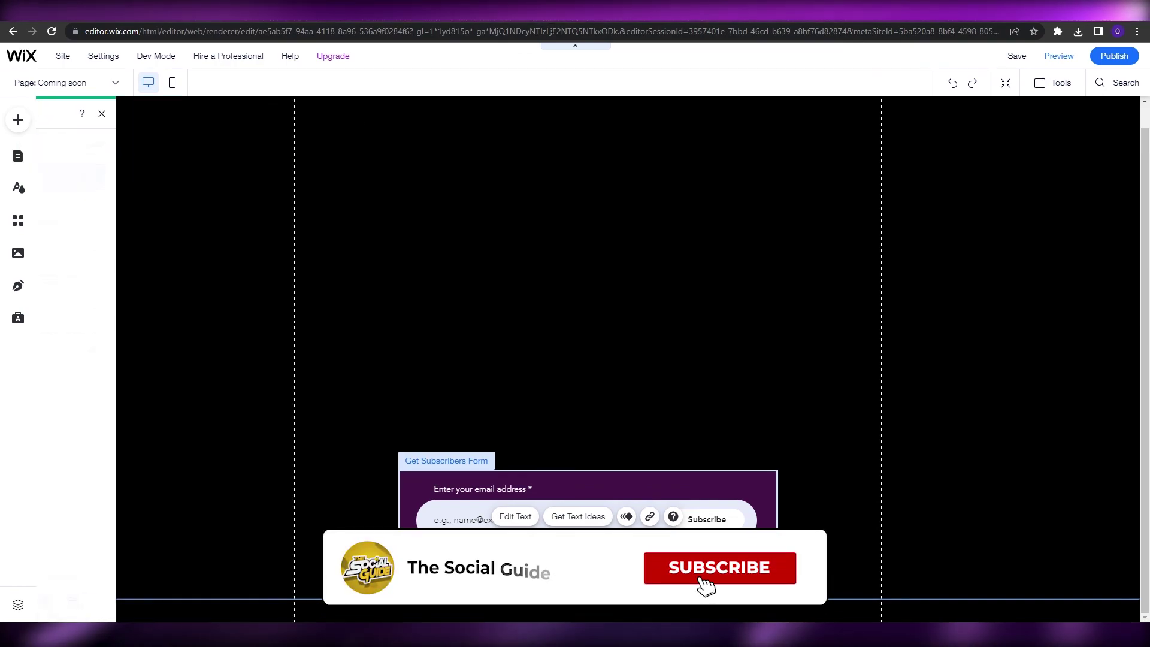